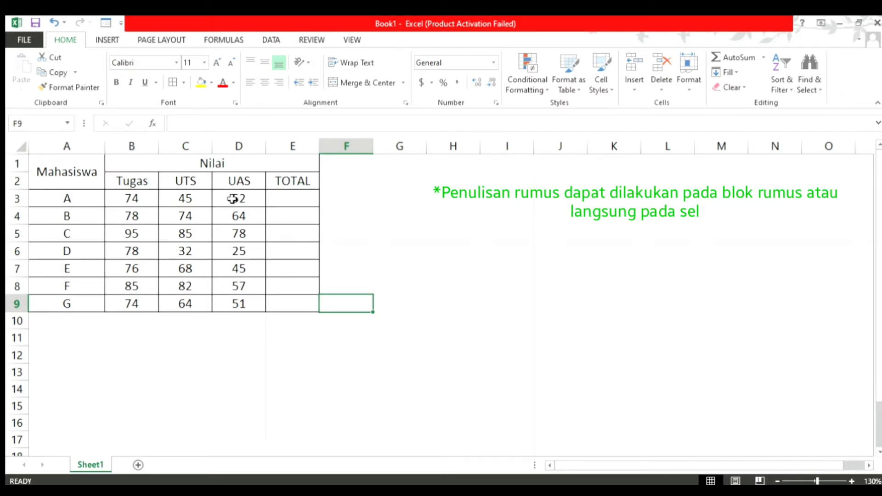
{"action": "left_click", "coordinate": [179, 125]}
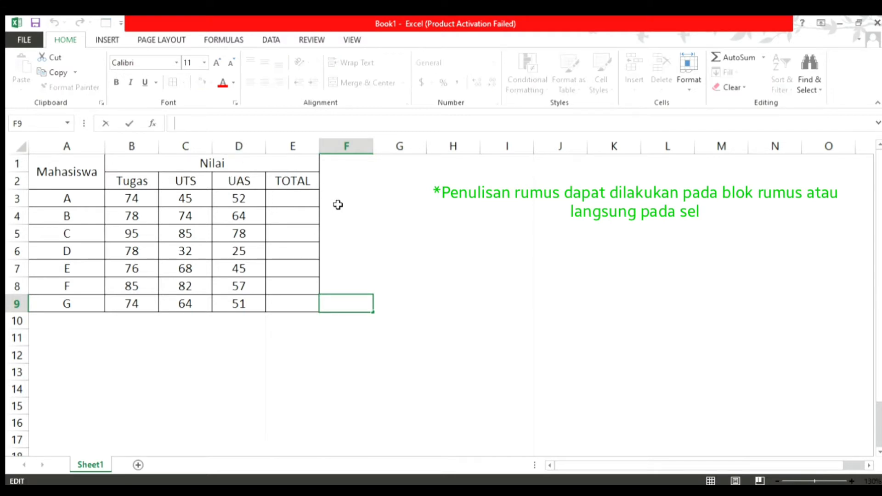
{"action": "left_click", "coordinate": [294, 204]}
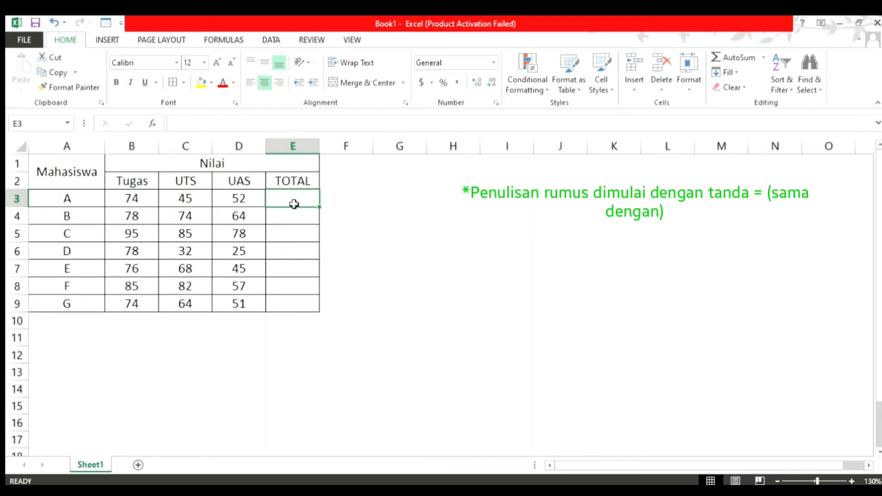
Enter the addition example =5+2 in cell G3 and the subtraction example =5-2 in cell G4.
{"action": "left_click", "coordinate": [388, 207]}
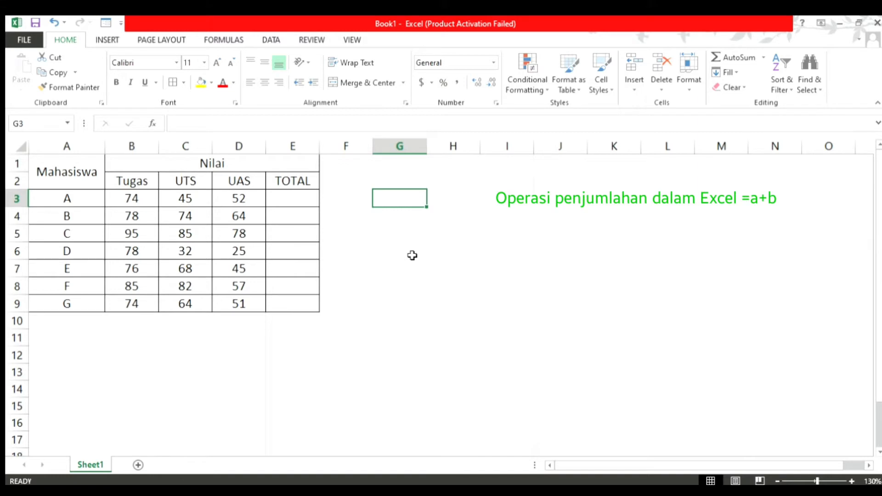
{"action": "type", "text": "=5"}
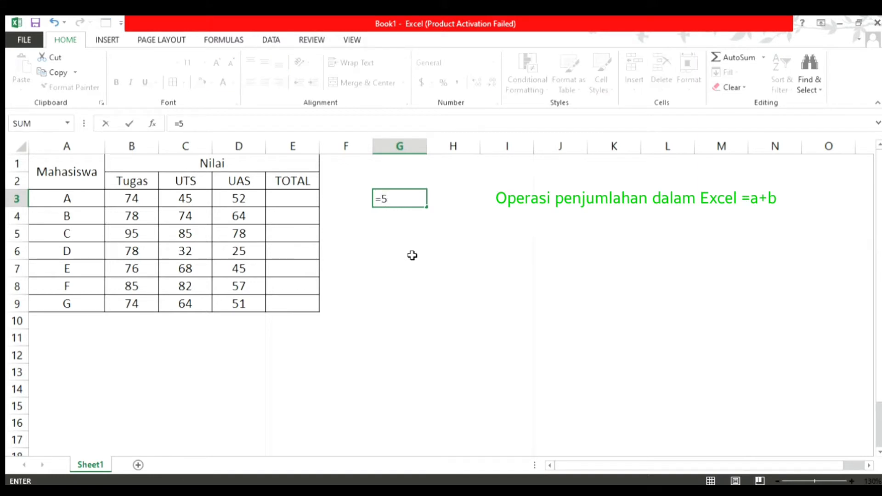
{"action": "type", "text": "+2"}
{"action": "key", "text": "Return"}
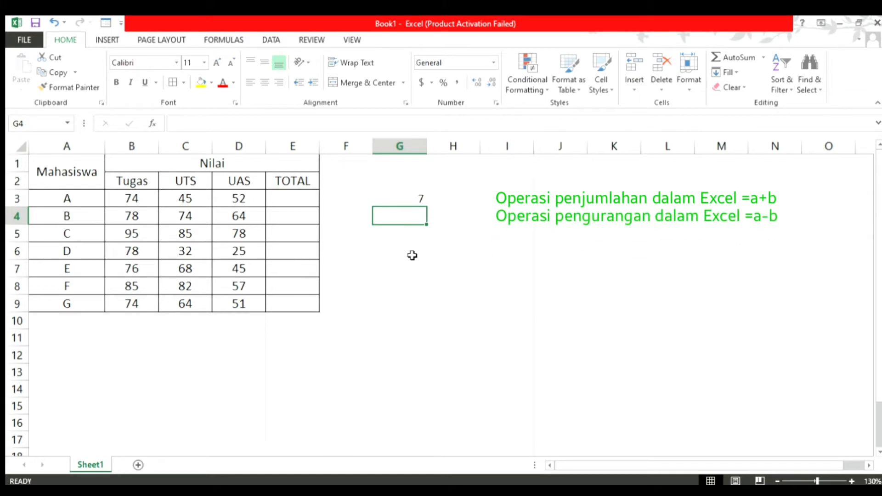
{"action": "type", "text": "=5"}
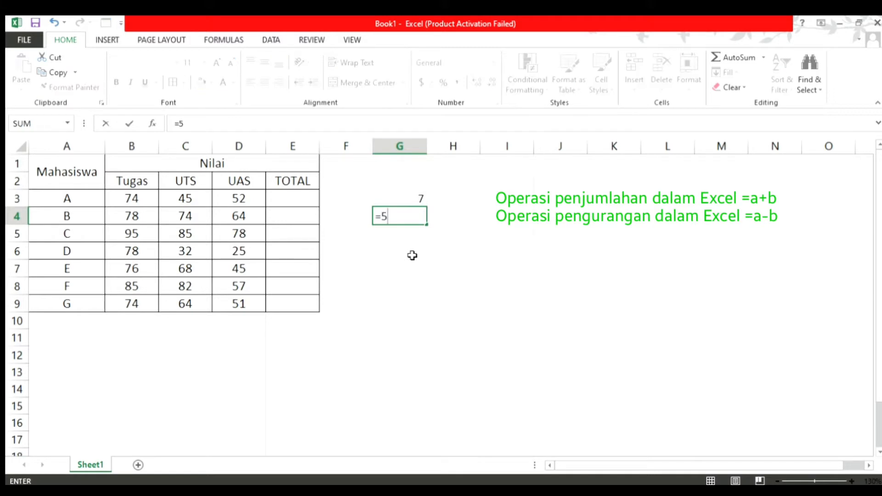
{"action": "type", "text": "-2"}
{"action": "key", "text": "Return"}
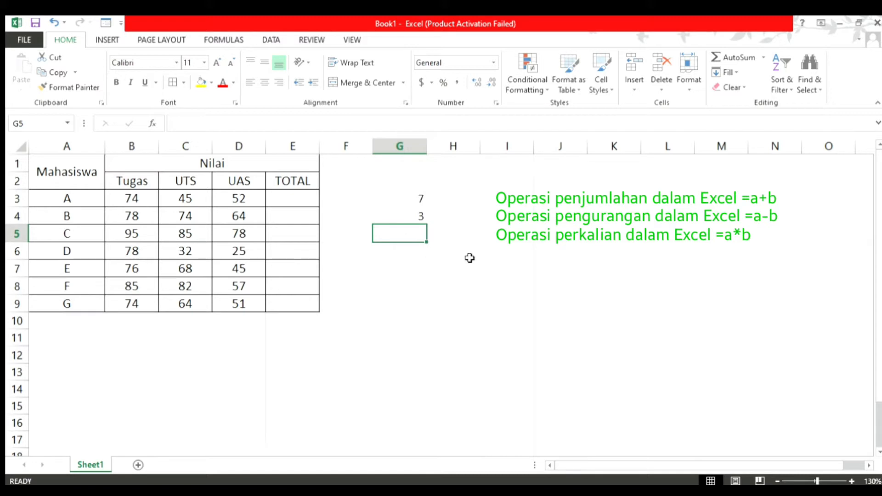
Enter the multiplication example =5*2 in cell G5 and the division example =5/2 in cell G6.
{"action": "type", "text": "=5"}
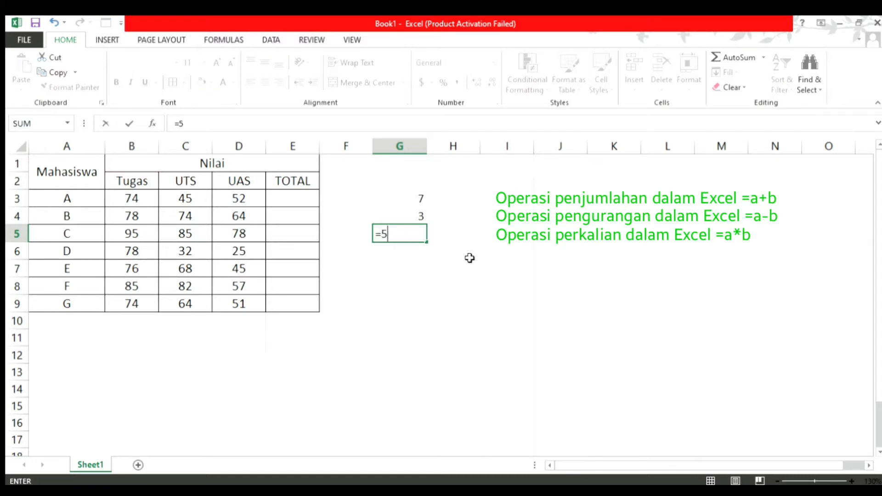
{"action": "type", "text": "*2"}
{"action": "key", "text": "Return"}
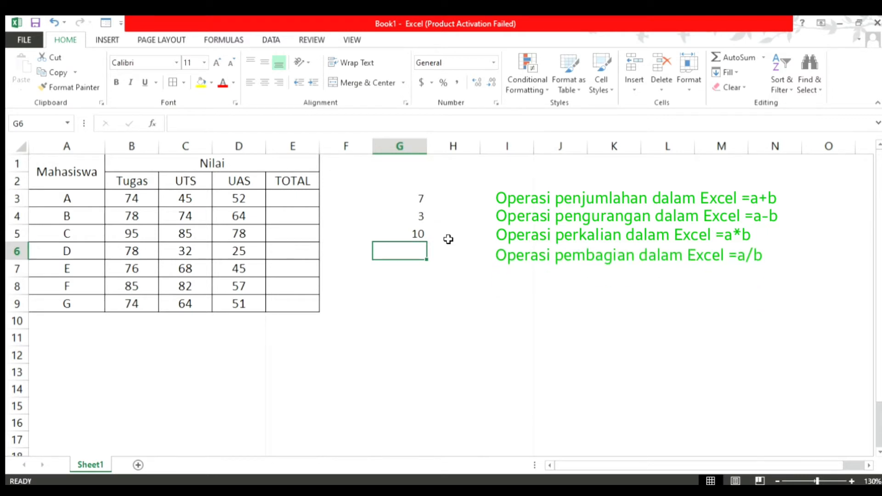
{"action": "type", "text": "="}
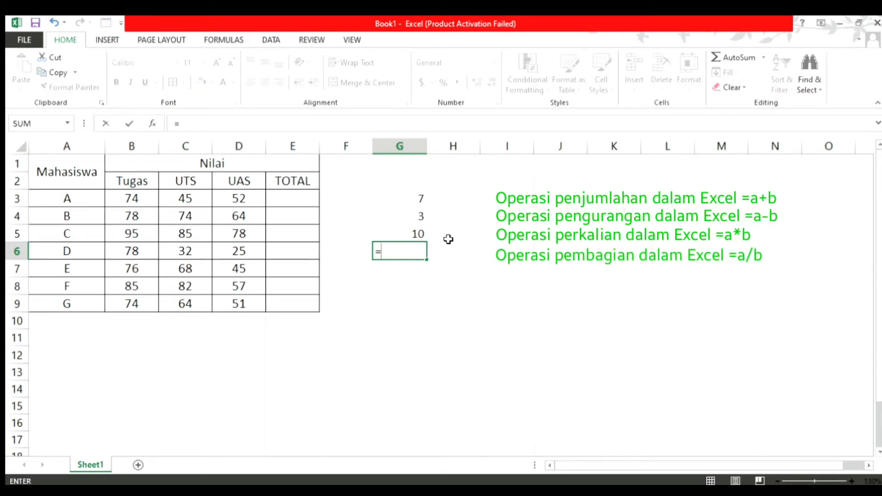
{"action": "type", "text": "5/2"}
{"action": "key", "text": "Return"}
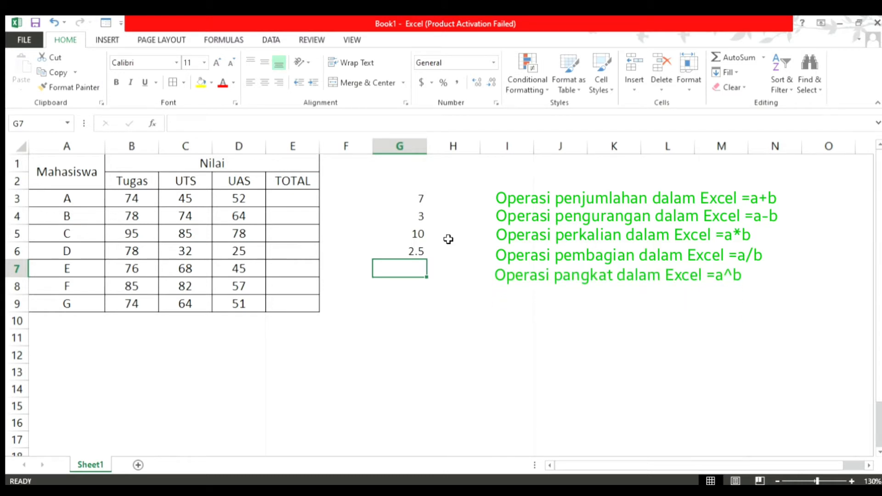
Enter the exponent example =5^2 in cell G7, below the division example.
{"action": "type", "text": "^"}
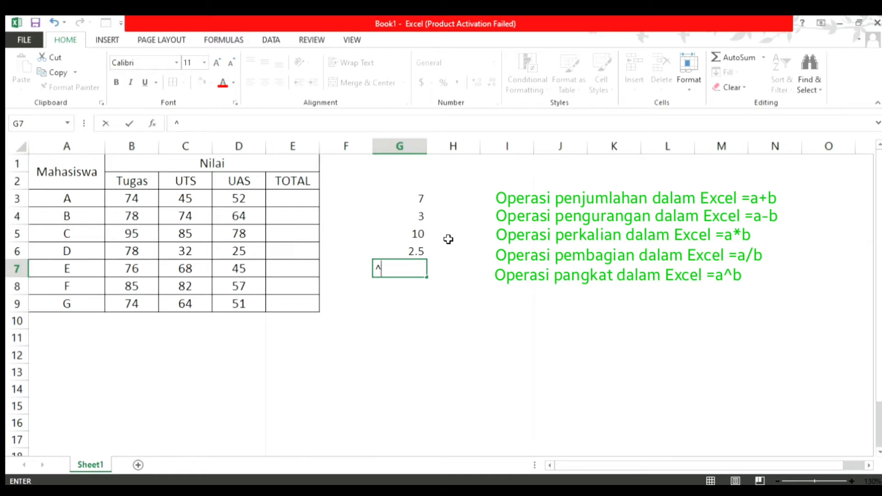
{"action": "key", "text": "BackSpace"}
{"action": "type", "text": "=5"}
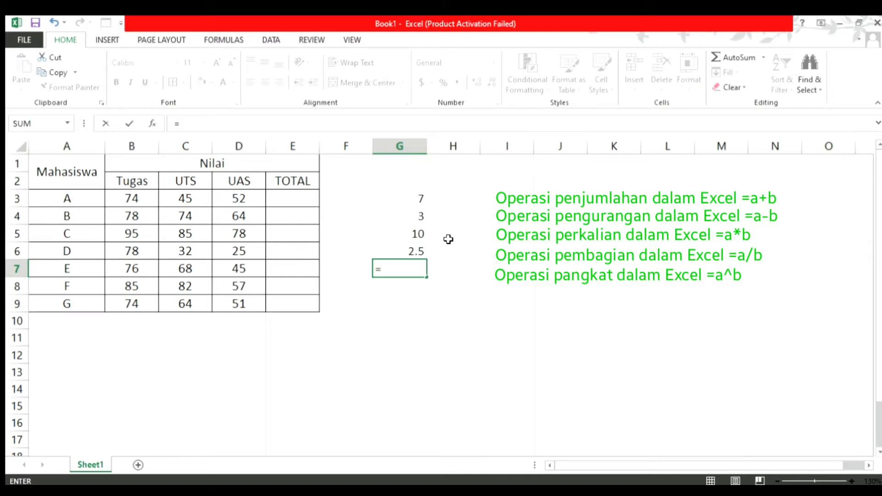
{"action": "type", "text": "^2"}
{"action": "key", "text": "Return"}
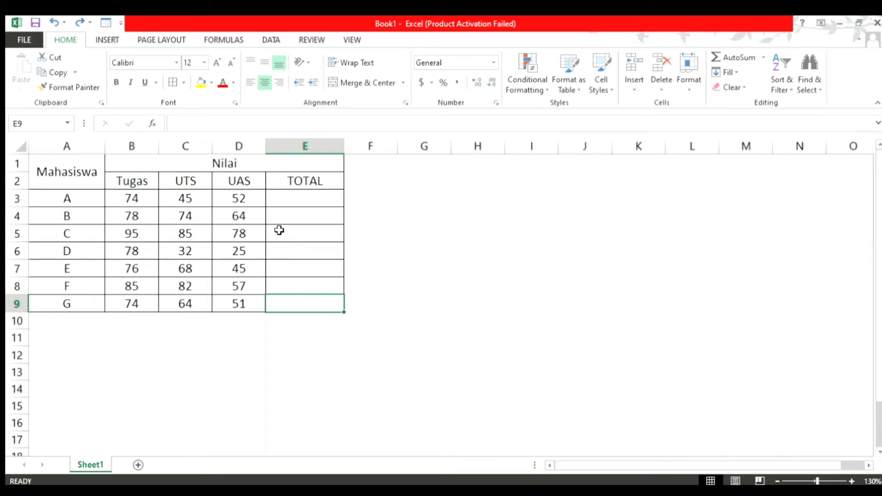
Calculate student A's TOTAL in cell E3 from the literal scores with =74+45+52.
{"action": "left_click", "coordinate": [283, 200]}
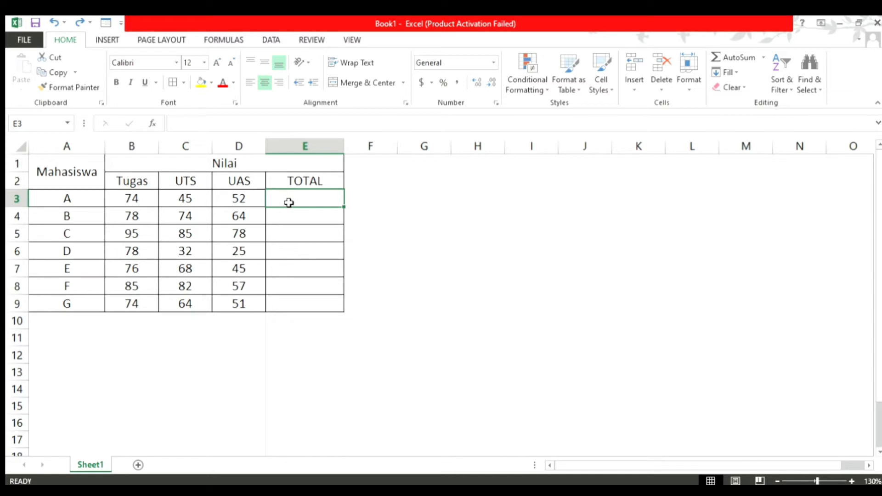
{"action": "type", "text": "="}
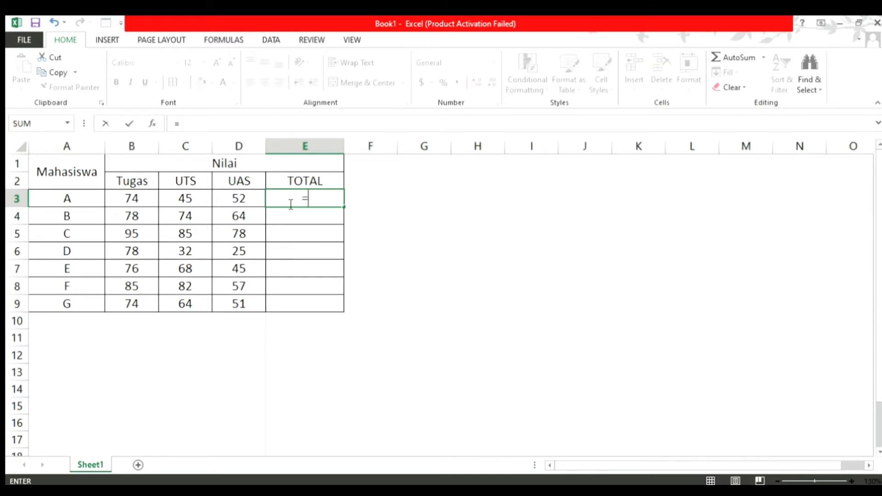
{"action": "type", "text": "74+45+52"}
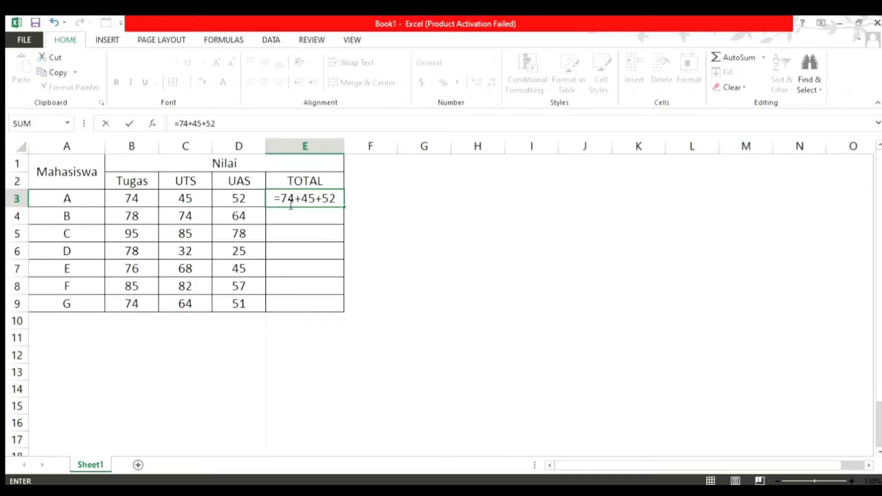
{"action": "key", "text": "Return"}
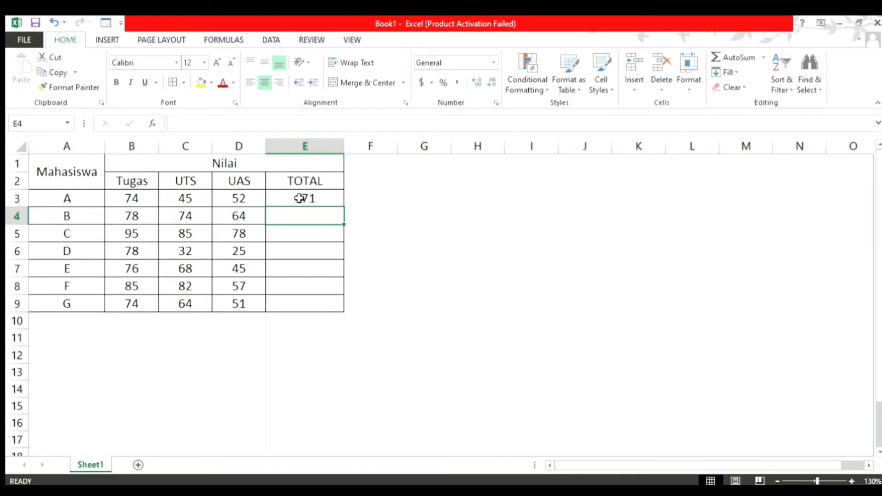
Replace the formula in student A's TOTAL cell E3 with =SUM(B3:D3).
{"action": "left_click", "coordinate": [299, 199]}
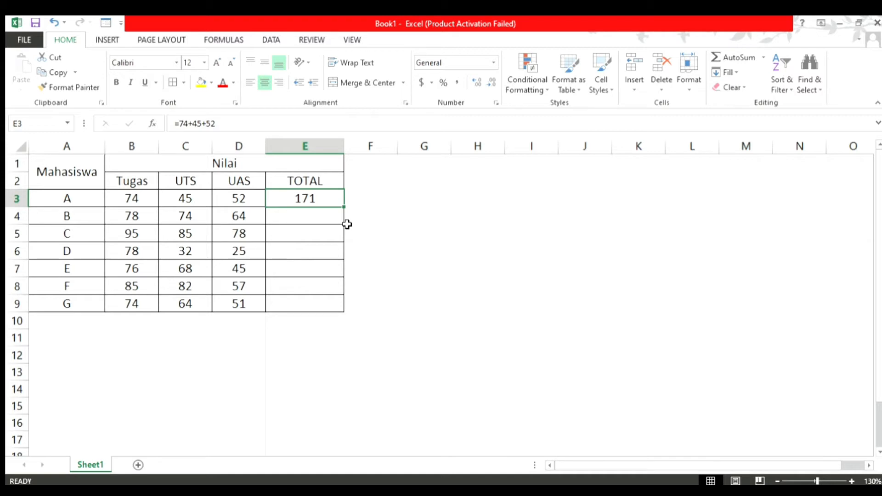
{"action": "type", "text": "="}
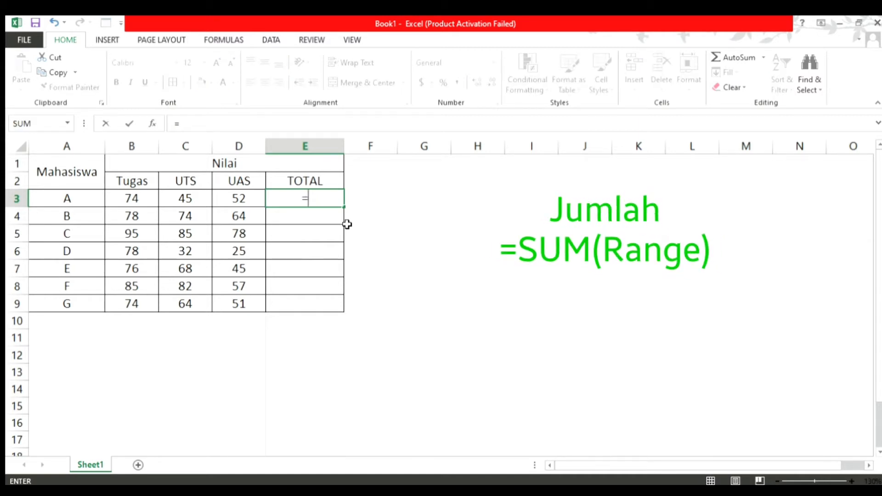
{"action": "type", "text": "SUM("}
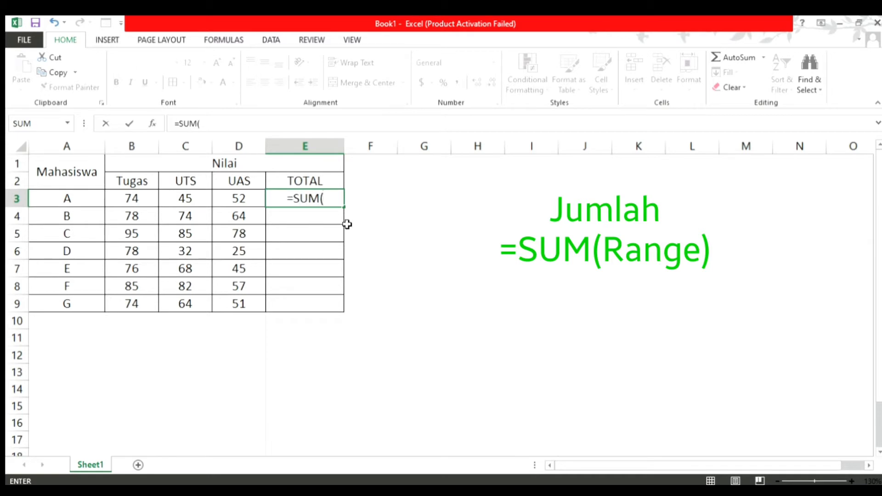
{"action": "left_click", "coordinate": [144, 200]}
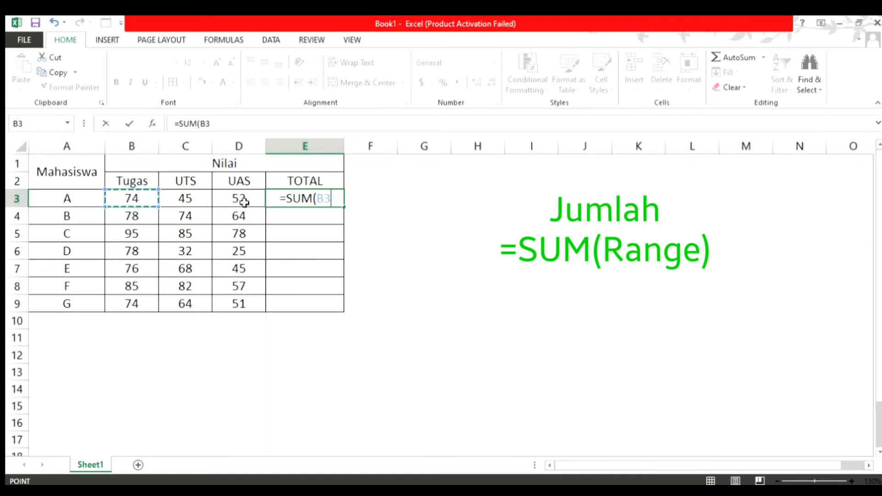
{"action": "key", "text": "F8"}
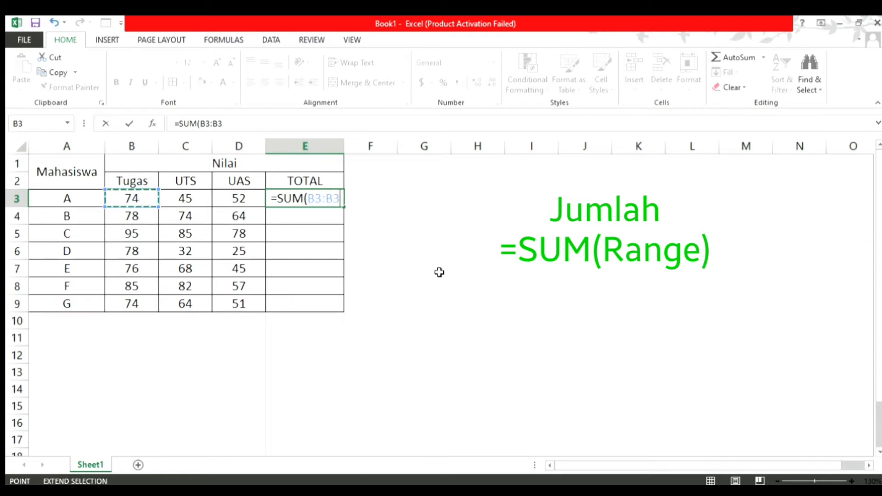
{"action": "key", "text": "BackSpace"}
{"action": "key", "text": "BackSpace"}
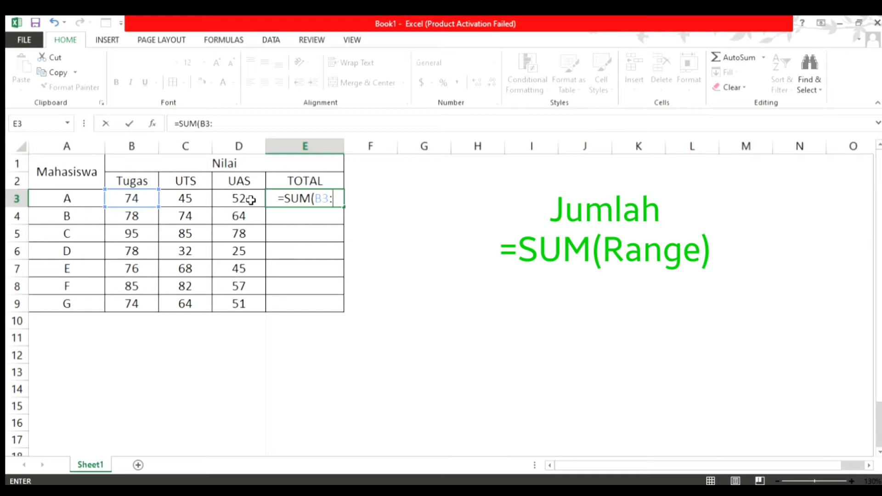
{"action": "type", "text": "D3"}
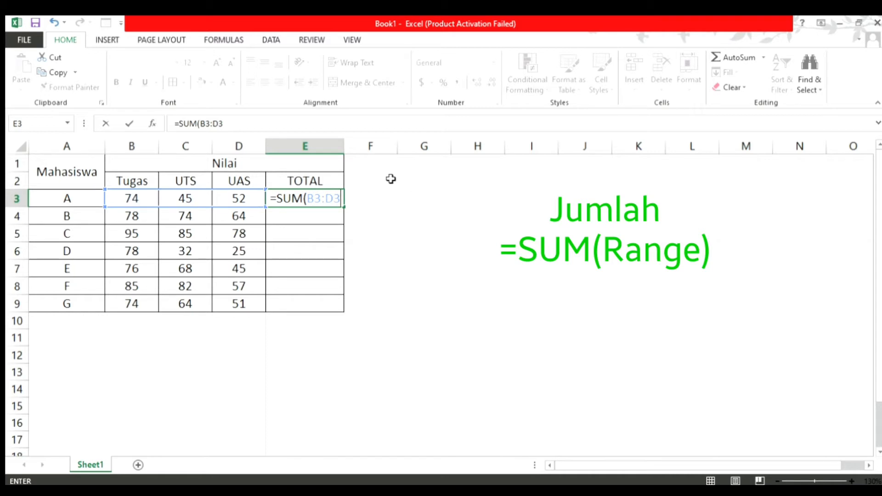
{"action": "type", "text": ")"}
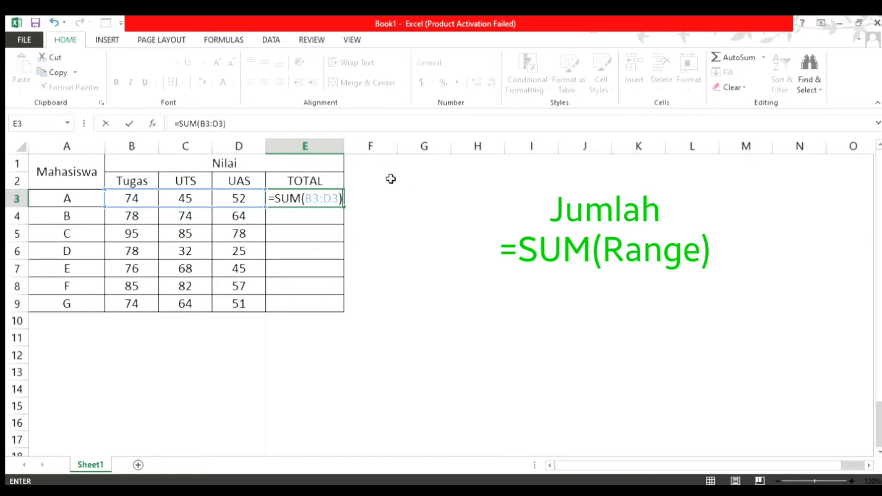
{"action": "key", "text": "Return"}
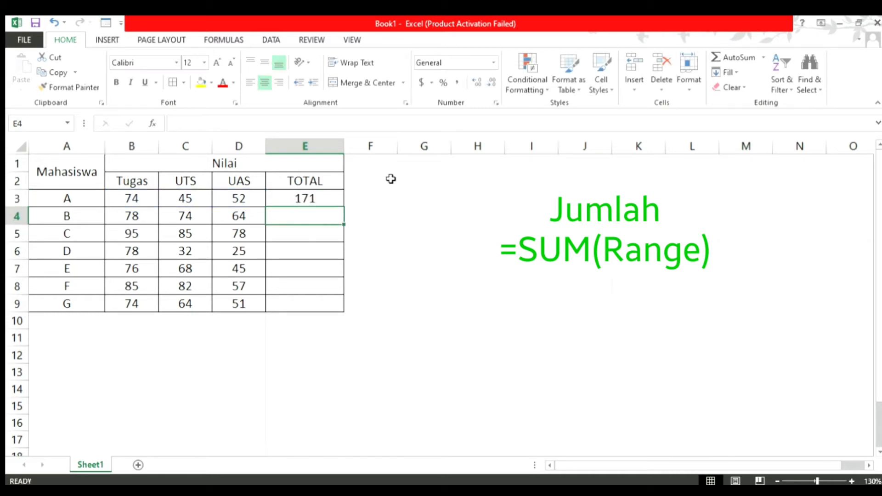
Fill the SUM formula from cell E3 down through E9 to total the scores of students B to G.
{"action": "left_click", "coordinate": [317, 199]}
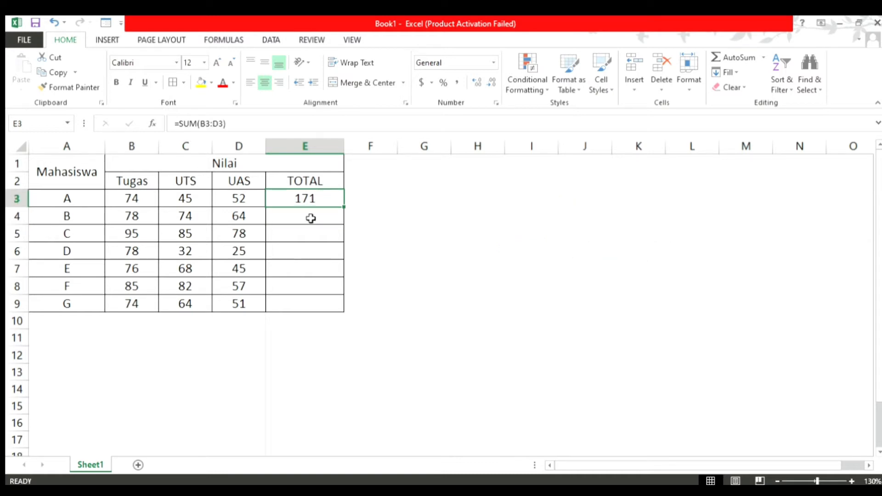
{"action": "left_click", "coordinate": [311, 218]}
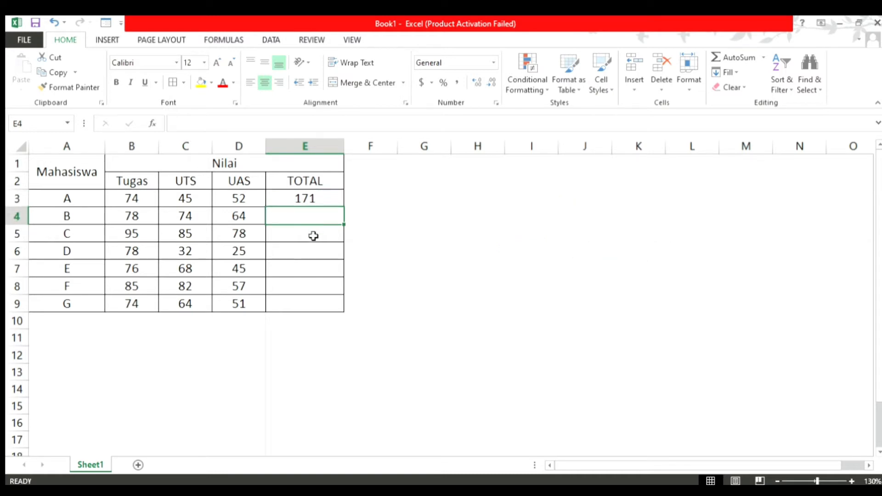
{"action": "left_click", "coordinate": [318, 308]}
{"action": "left_click", "coordinate": [316, 199]}
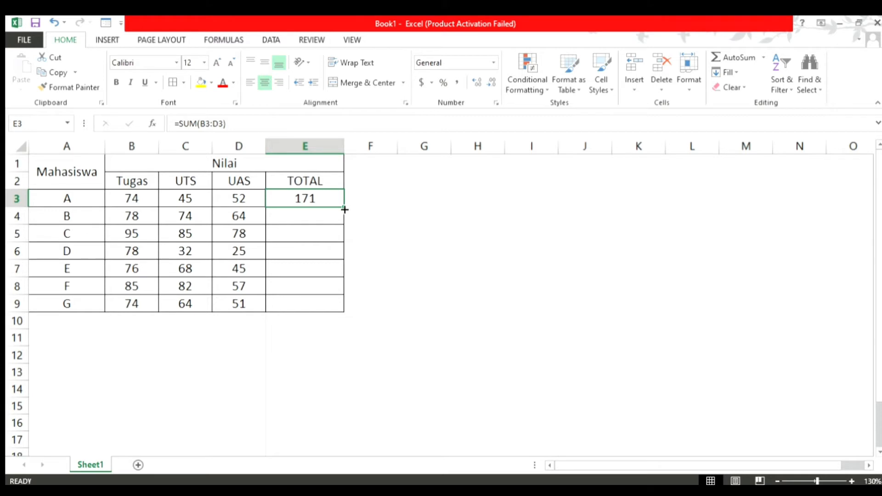
{"action": "left_click_drag", "start_coordinate": [345, 209], "coordinate": [337, 315]}
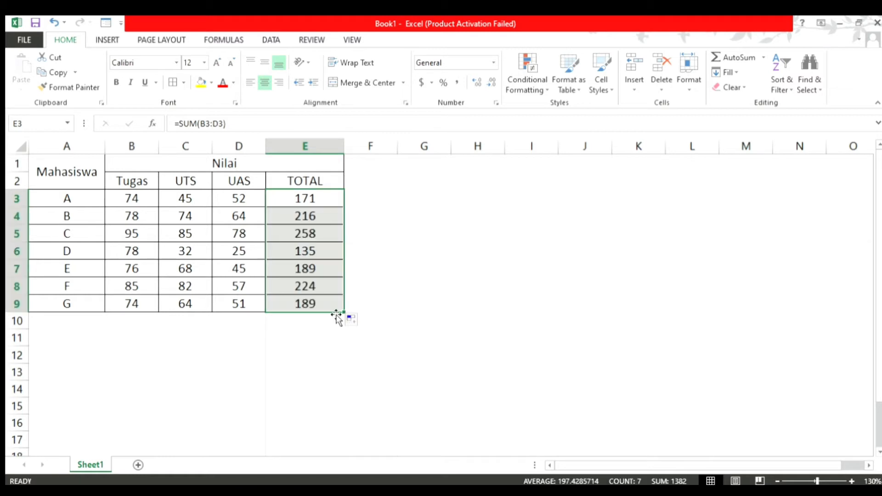
Examine the SUM formulas in TOTAL cells E3 to E9, comparing the row references used for each student.
{"action": "left_click", "coordinate": [321, 220]}
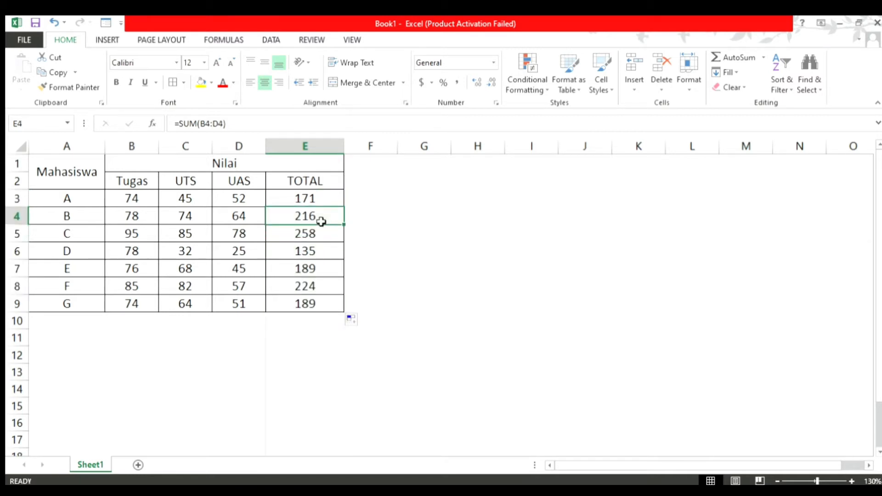
{"action": "left_click", "coordinate": [310, 200]}
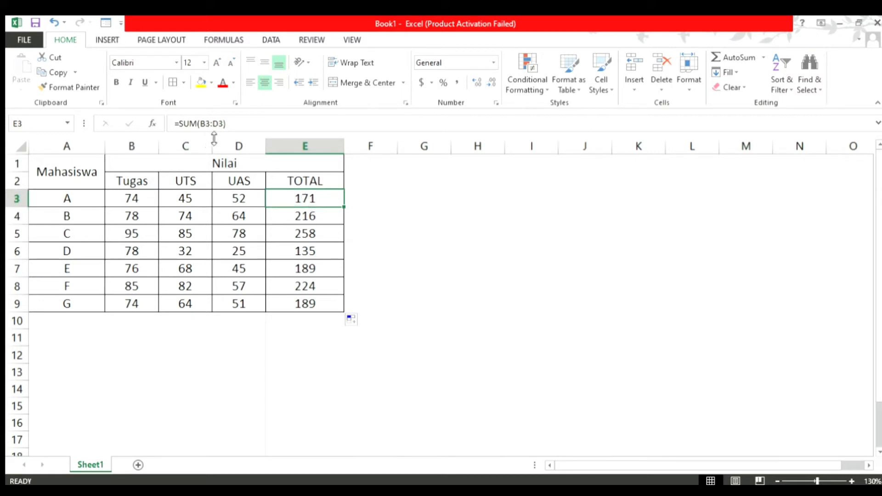
{"action": "left_click", "coordinate": [306, 224]}
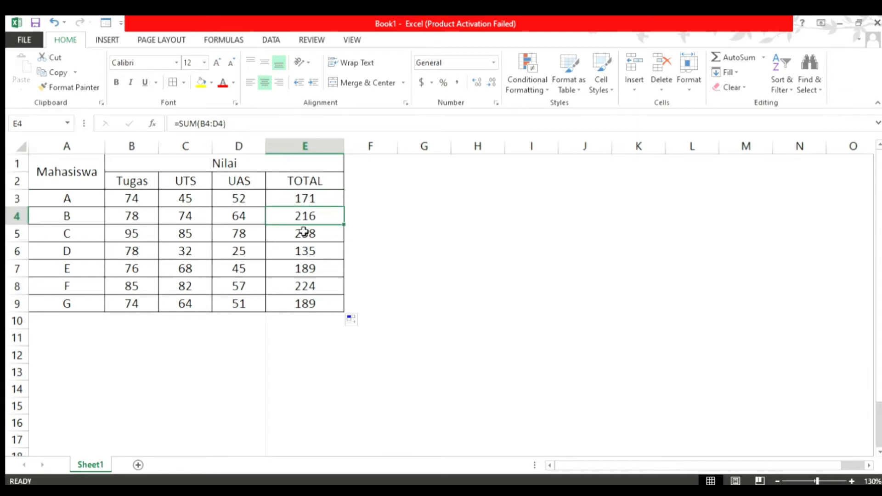
{"action": "left_click", "coordinate": [305, 232]}
{"action": "left_click", "coordinate": [306, 251]}
{"action": "left_click", "coordinate": [308, 269]}
{"action": "left_click", "coordinate": [309, 286]}
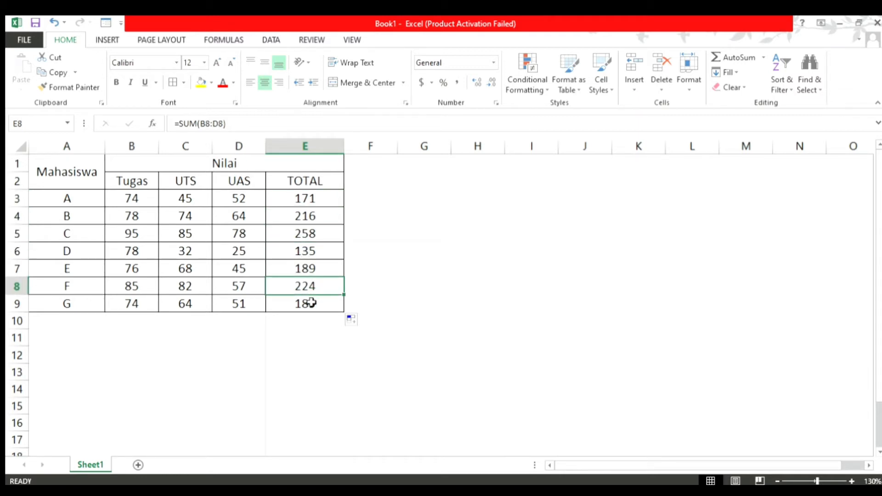
{"action": "left_click", "coordinate": [314, 303]}
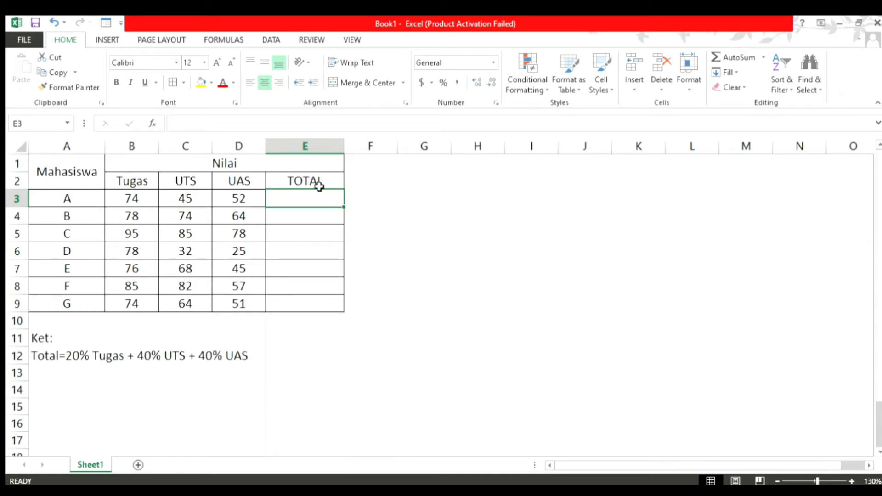
Calculate student A's weighted TOTAL in cell E3 with =20%*B3+40%*C3+40%*D3, following the weighting note in cell A12.
{"action": "left_click", "coordinate": [42, 358]}
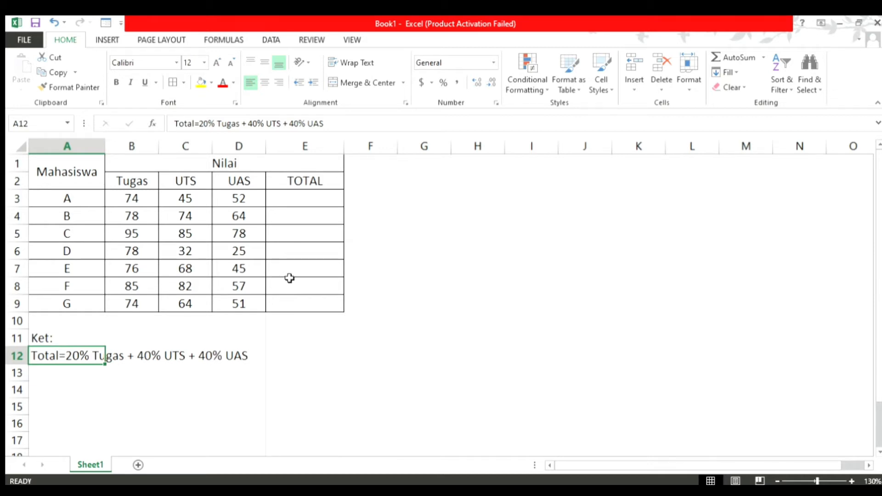
{"action": "left_click", "coordinate": [305, 203]}
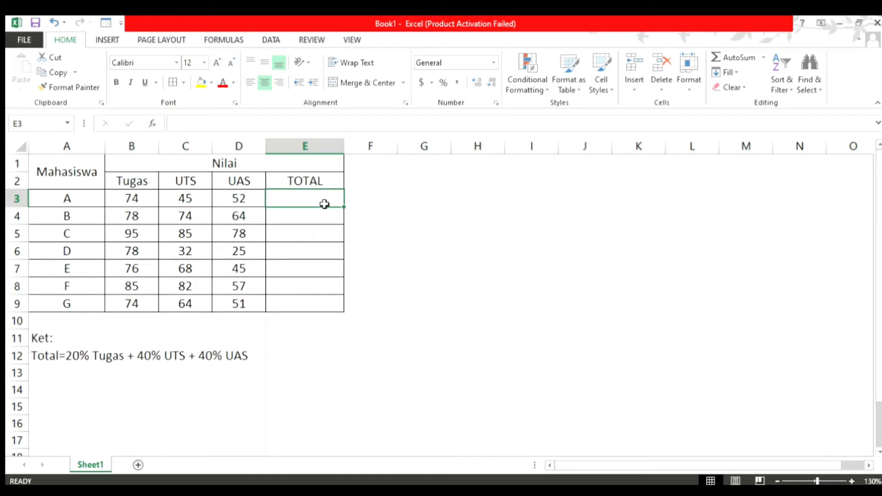
{"action": "type", "text": "="}
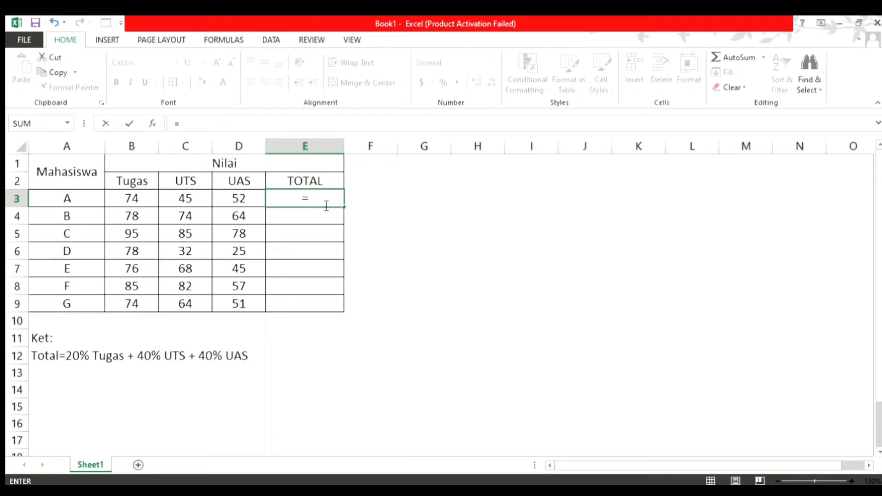
{"action": "type", "text": "20%*"}
{"action": "type", "text": "B"}
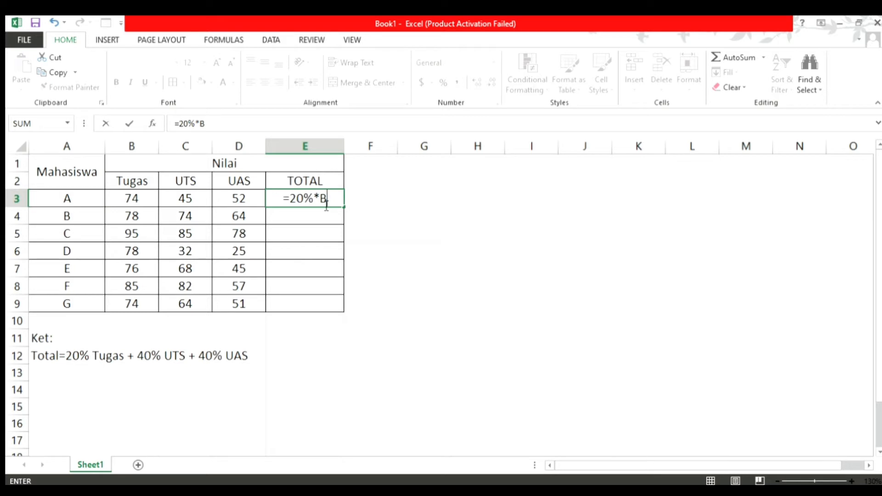
{"action": "type", "text": "3"}
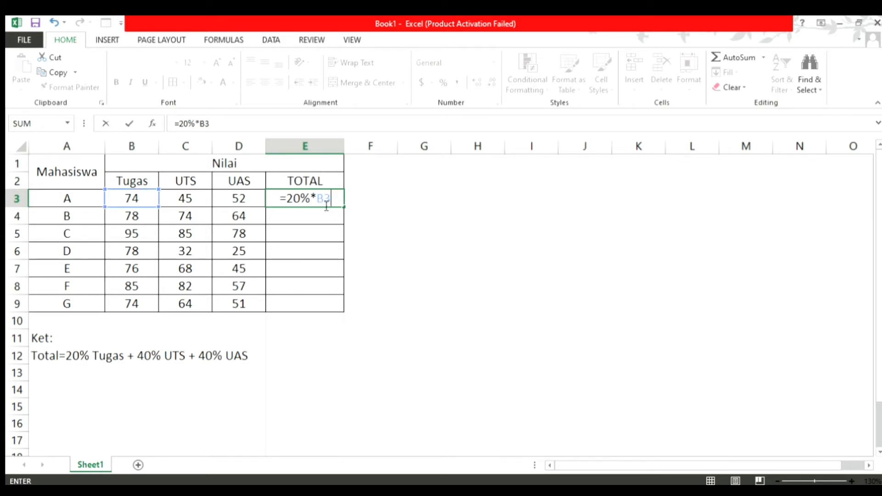
{"action": "type", "text": "+40%"}
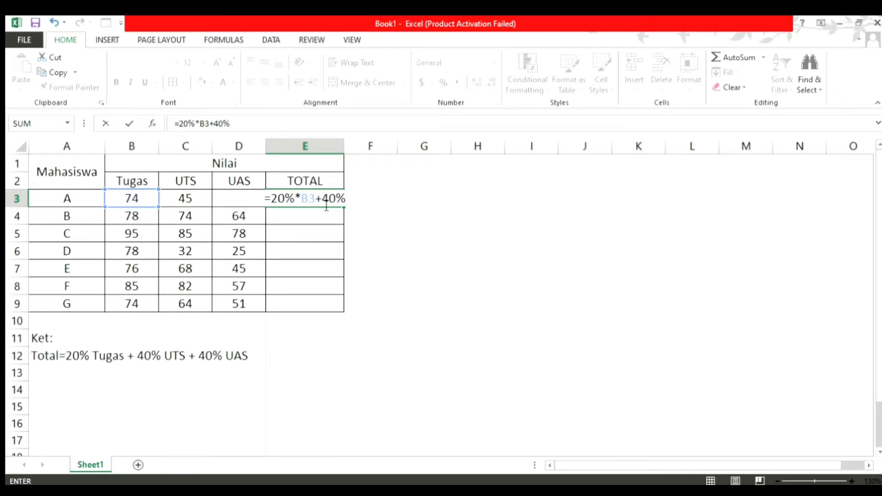
{"action": "type", "text": "*"}
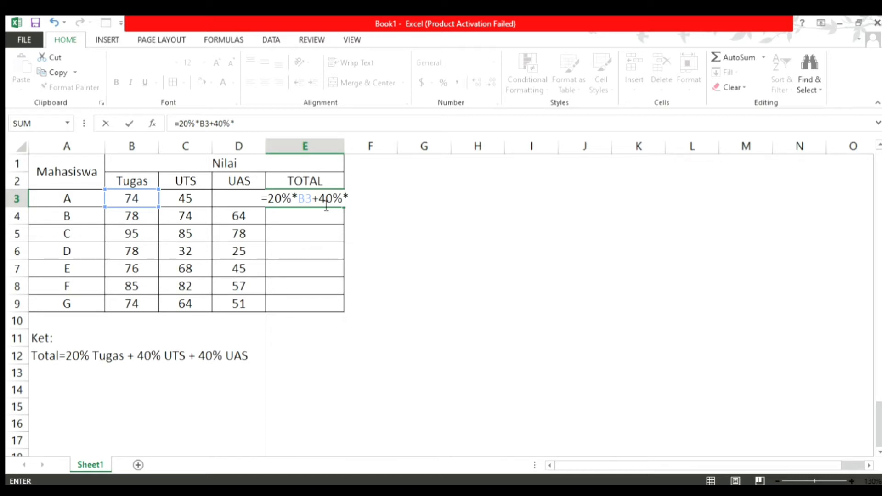
{"action": "type", "text": "C3"}
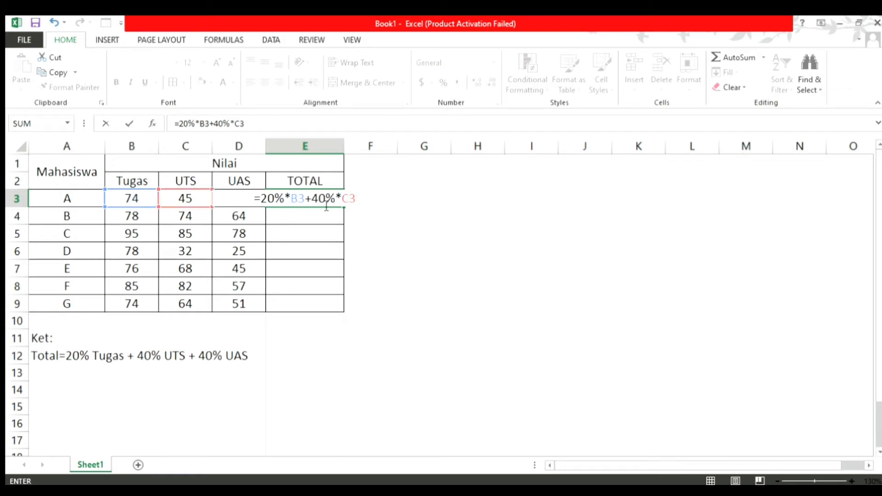
{"action": "type", "text": "+"}
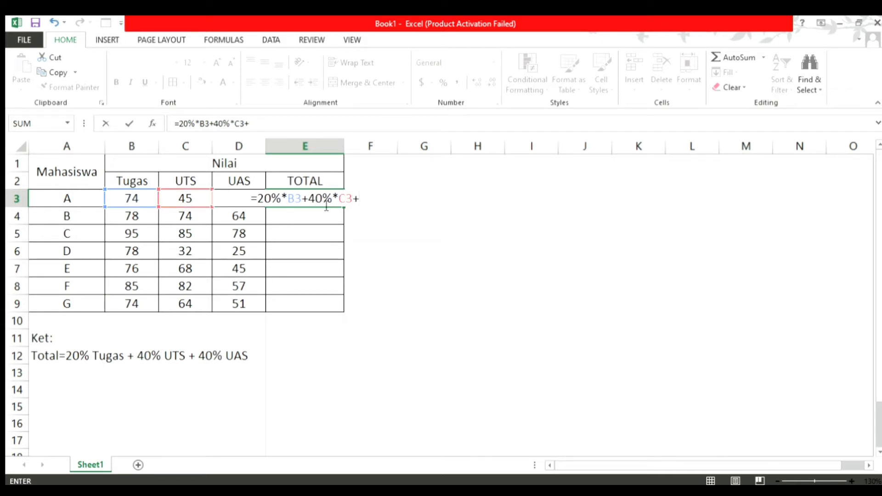
{"action": "type", "text": "40%"}
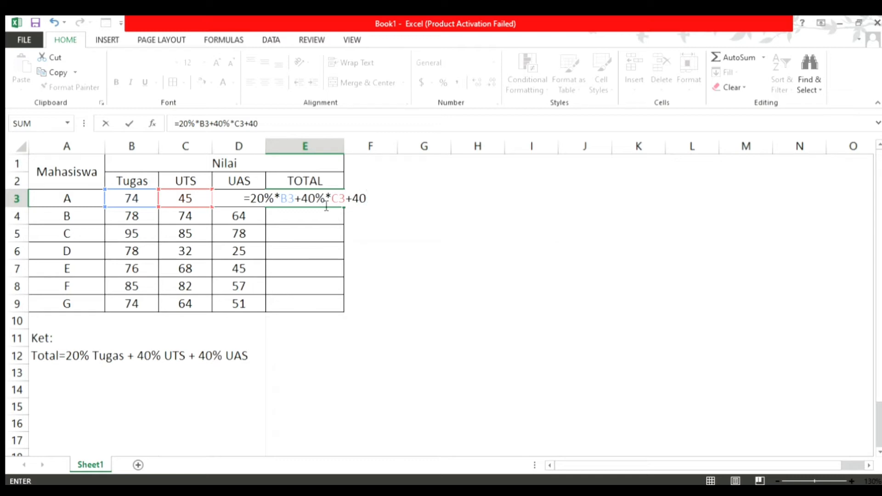
{"action": "type", "text": "*"}
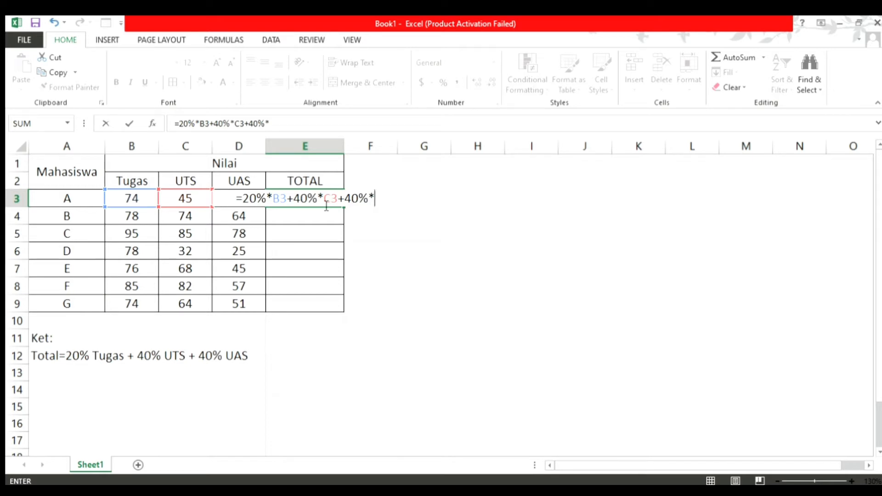
{"action": "type", "text": "D"}
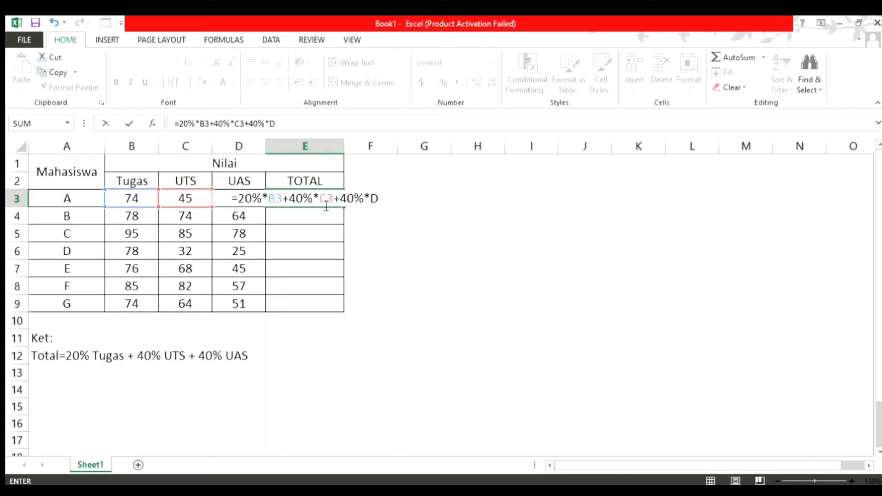
{"action": "type", "text": "3"}
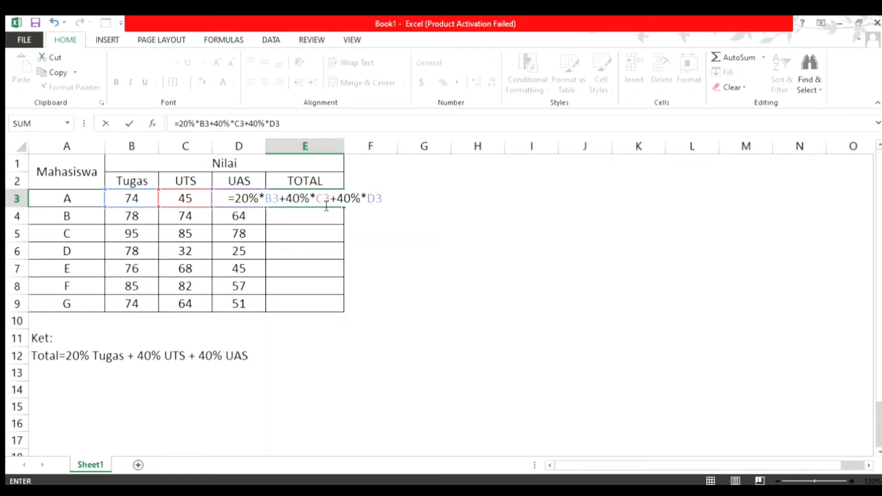
{"action": "key", "text": "Return"}
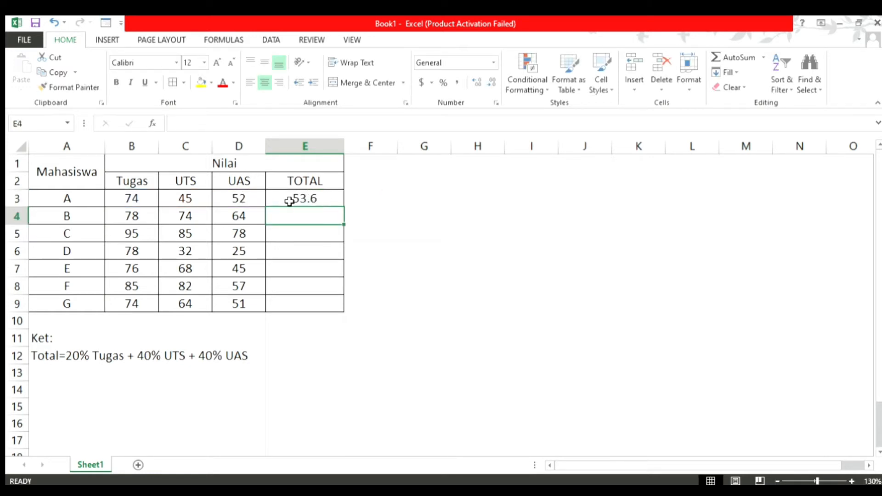
Fill the weighted formula from E3 down through E9 and check the copied formulas for students B and C.
{"action": "left_click", "coordinate": [314, 202]}
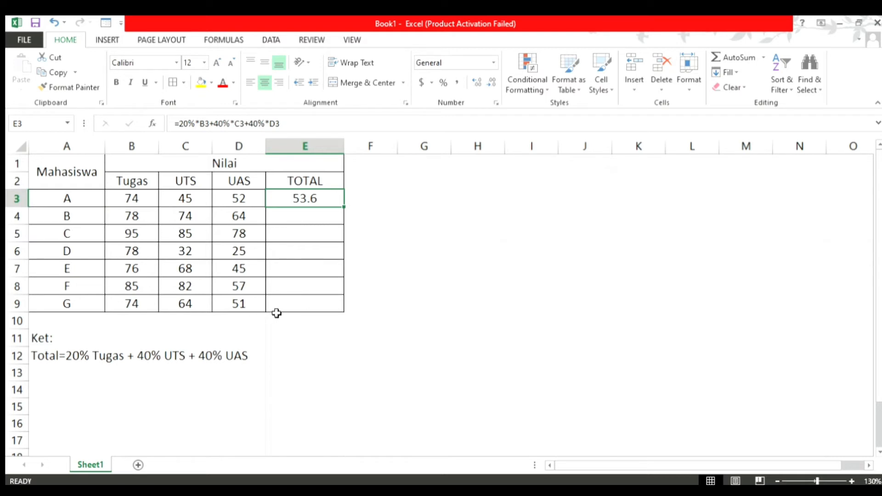
{"action": "left_click", "coordinate": [93, 355]}
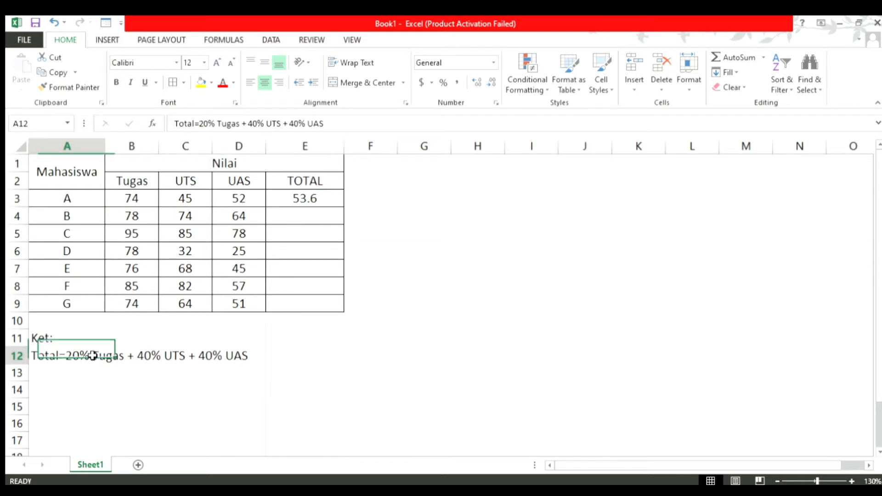
{"action": "left_click", "coordinate": [320, 202]}
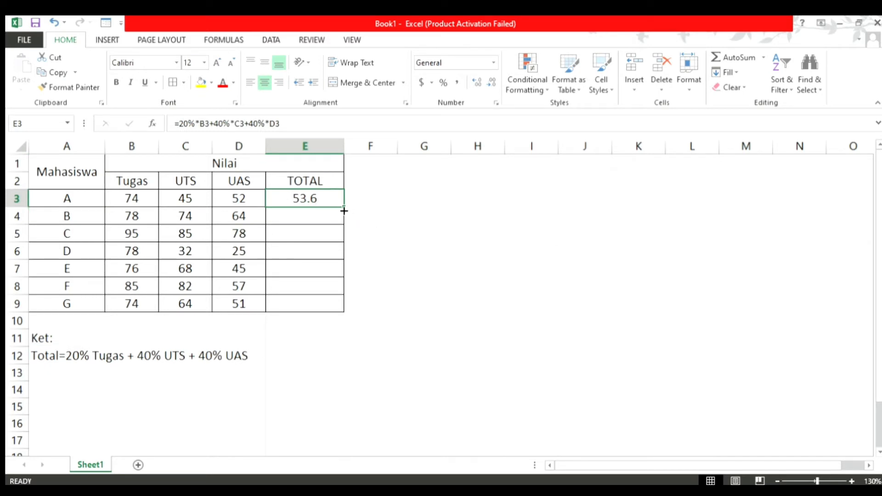
{"action": "left_click_drag", "start_coordinate": [344, 210], "coordinate": [338, 307]}
{"action": "left_click", "coordinate": [320, 218]}
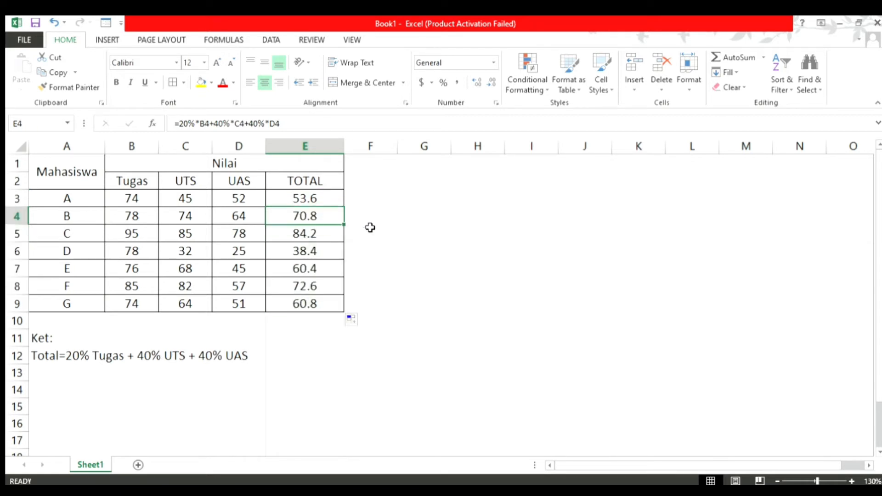
{"action": "left_click", "coordinate": [323, 238]}
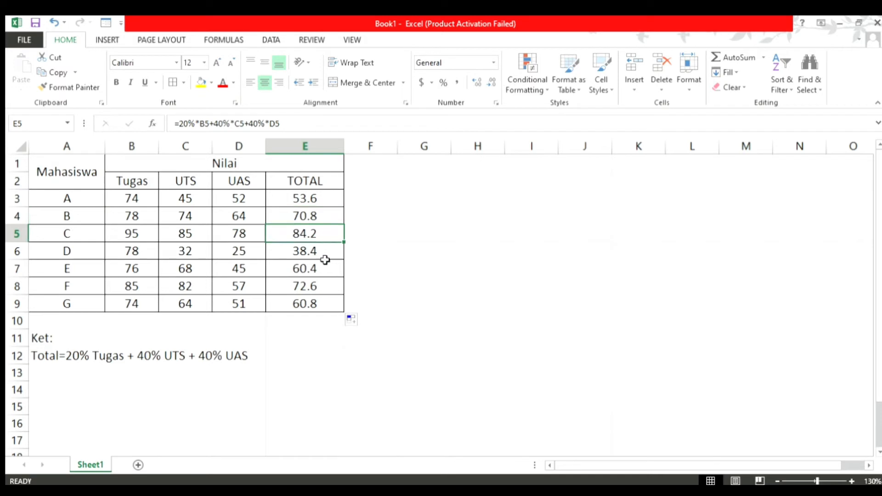
{"action": "left_click", "coordinate": [363, 306]}
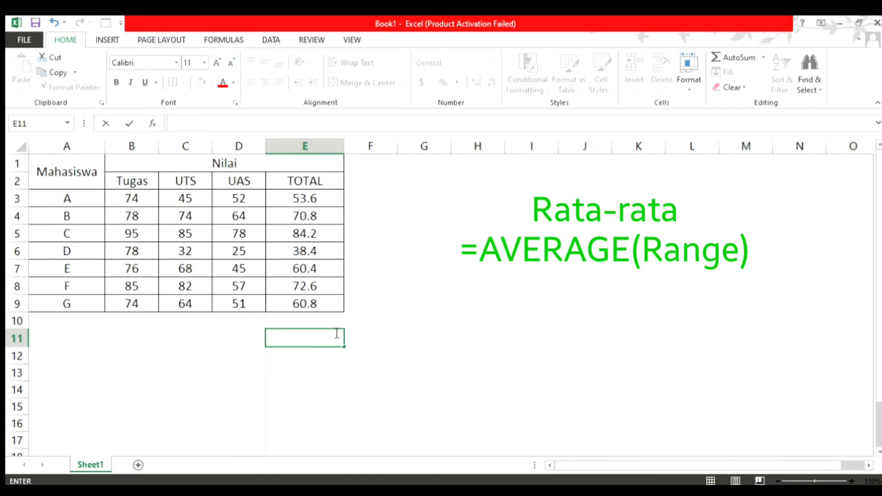
Calculate the average of the TOTAL scores in cell E11 with =AVERAGE(E3:E9).
{"action": "type", "text": "=A"}
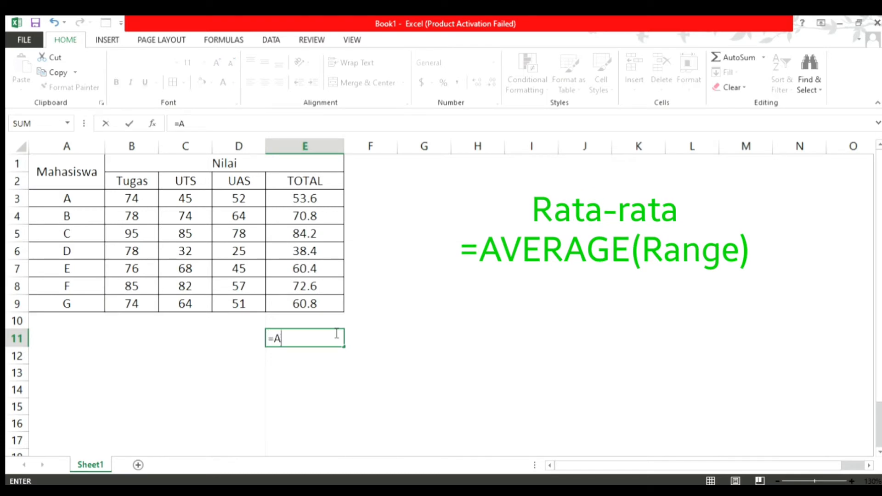
{"action": "type", "text": "verage"}
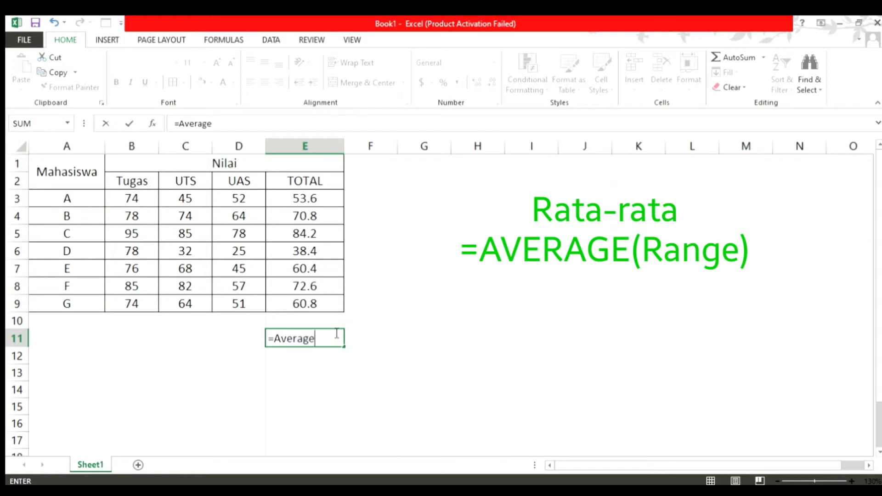
{"action": "type", "text": "("}
{"action": "type", "text": "e"}
{"action": "key", "text": "BackSpace"}
{"action": "type", "text": "E3:"}
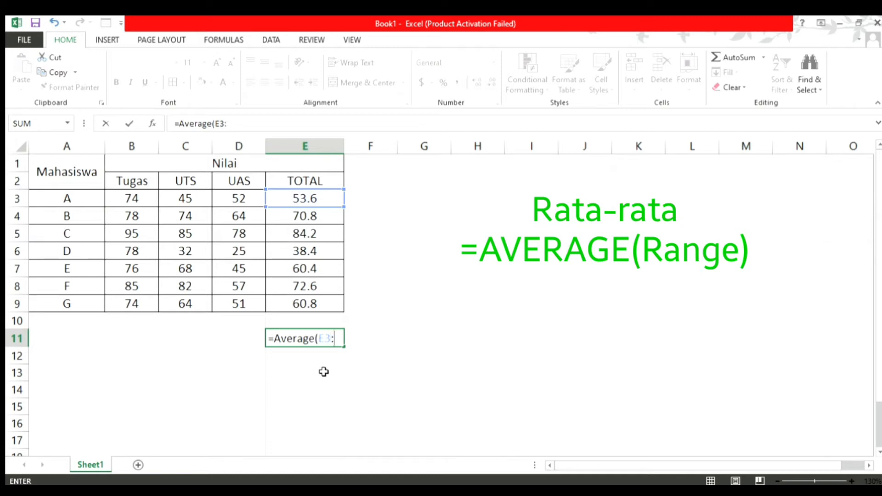
{"action": "type", "text": "E9"}
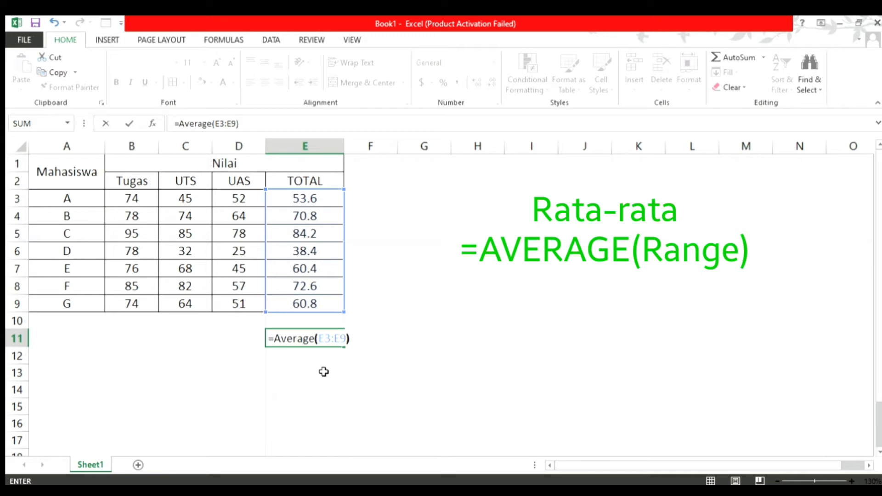
{"action": "key", "text": "Return"}
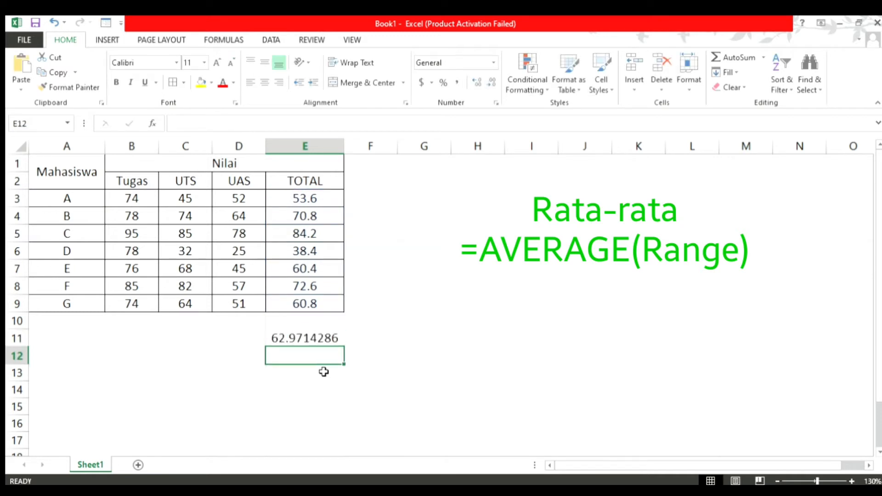
Reduce the number of decimal places displayed for the average in cell E11.
{"action": "left_click", "coordinate": [325, 339]}
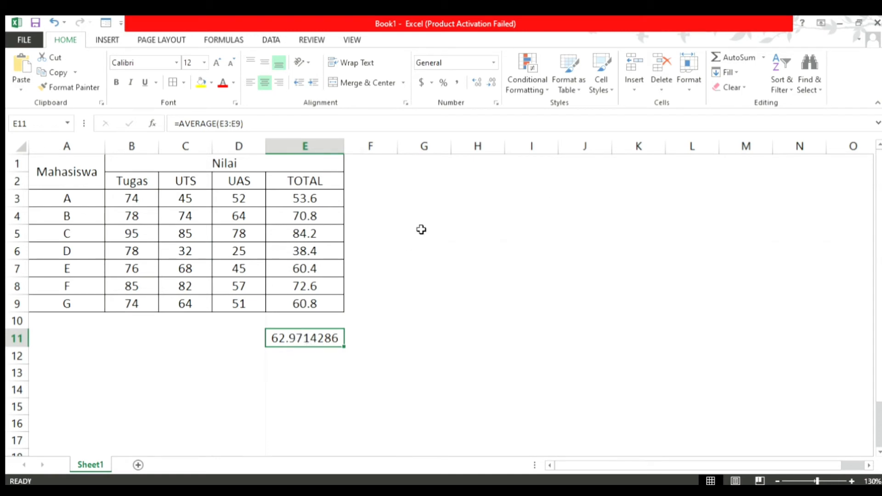
{"action": "left_click", "coordinate": [475, 87]}
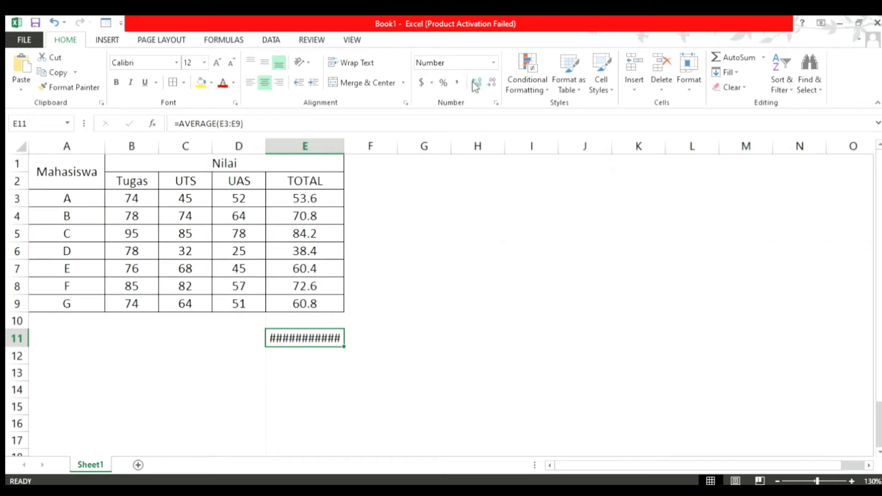
{"action": "left_click", "coordinate": [483, 88]}
{"action": "left_click", "coordinate": [483, 87]}
{"action": "left_click", "coordinate": [483, 87]}
{"action": "left_click", "coordinate": [484, 88]}
{"action": "left_click", "coordinate": [483, 87]}
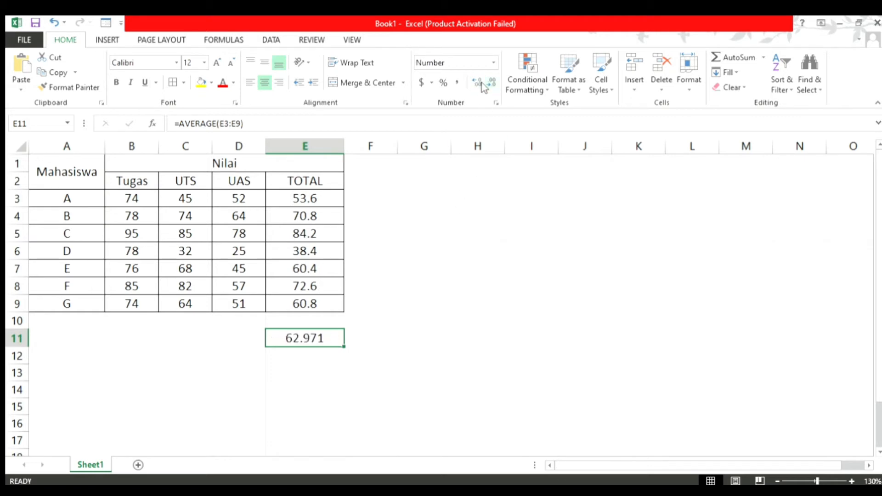
{"action": "left_click", "coordinate": [483, 87]}
{"action": "left_click", "coordinate": [363, 343]}
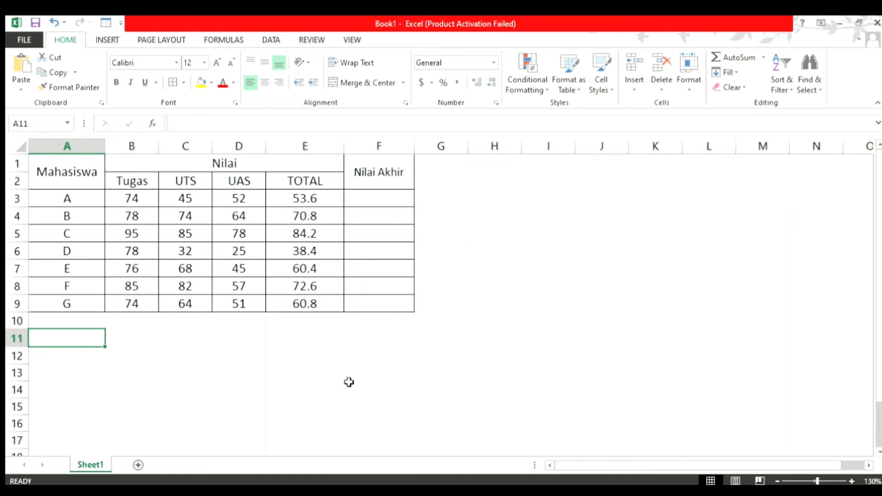
Enter the comparison operators <, <=, >, >=, <> and = in separate cells from A11 through F11.
{"action": "type", "text": "<"}
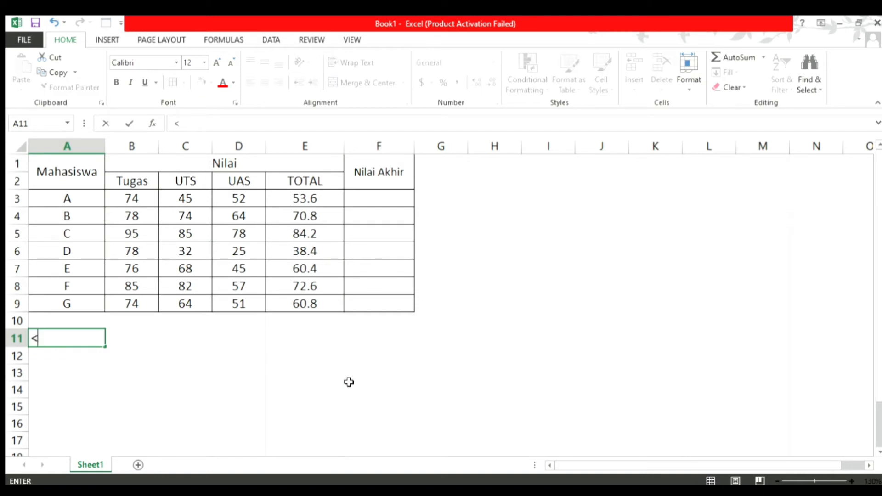
{"action": "key", "text": "Tab"}
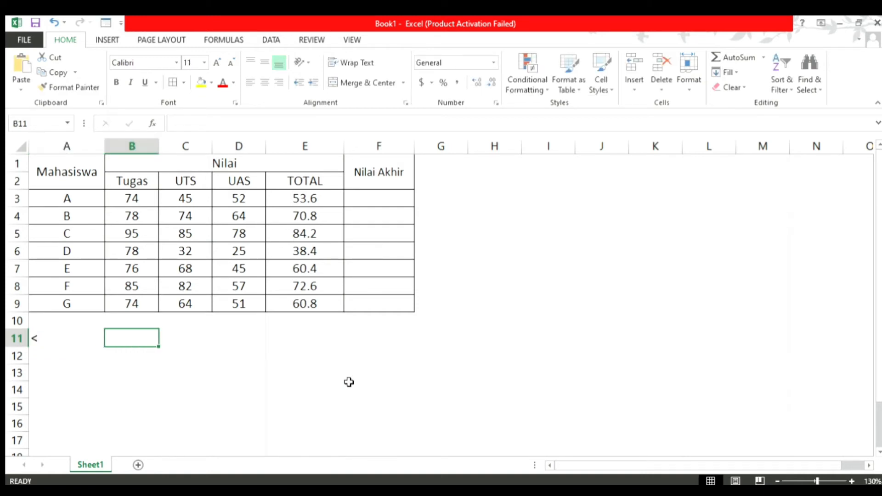
{"action": "type", "text": "<="}
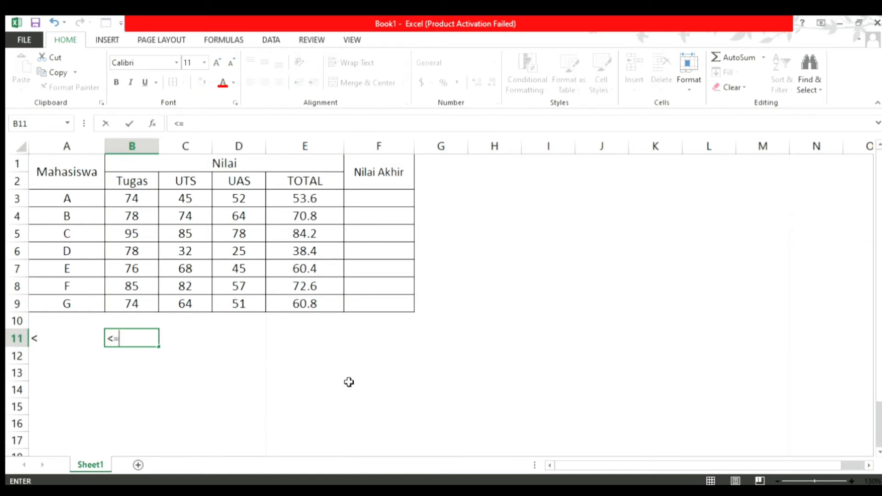
{"action": "key", "text": "Tab"}
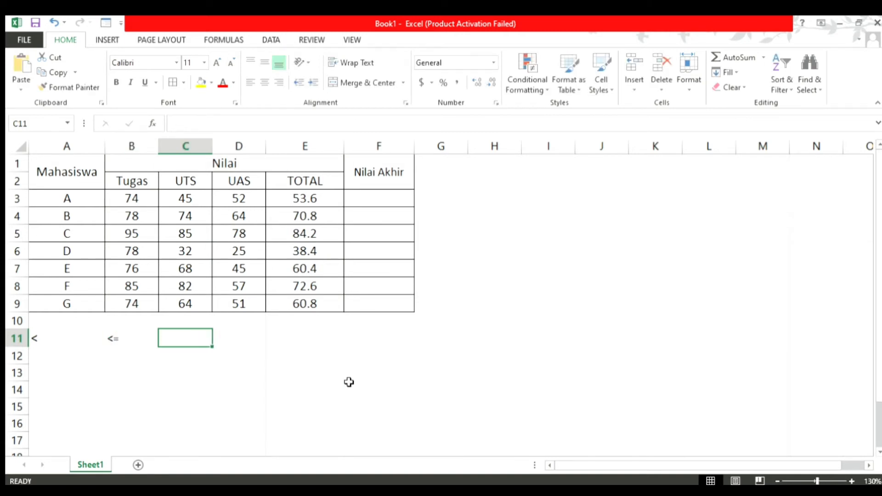
{"action": "type", "text": ">"}
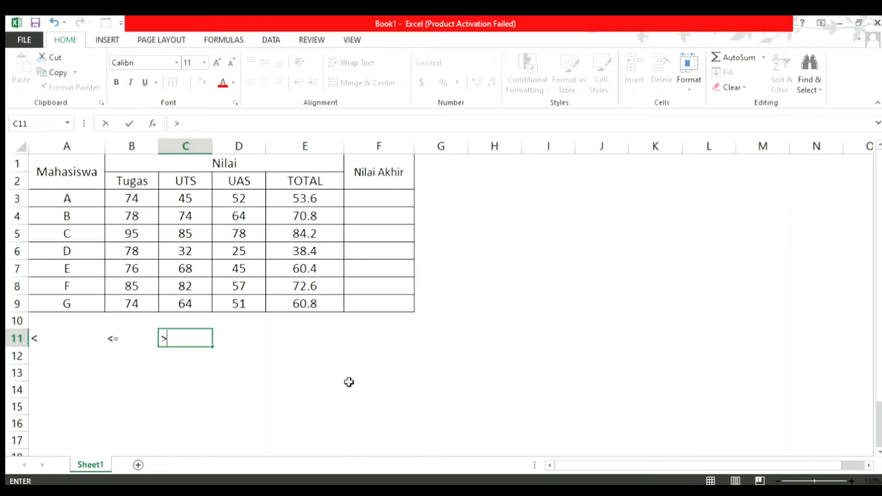
{"action": "key", "text": "Tab"}
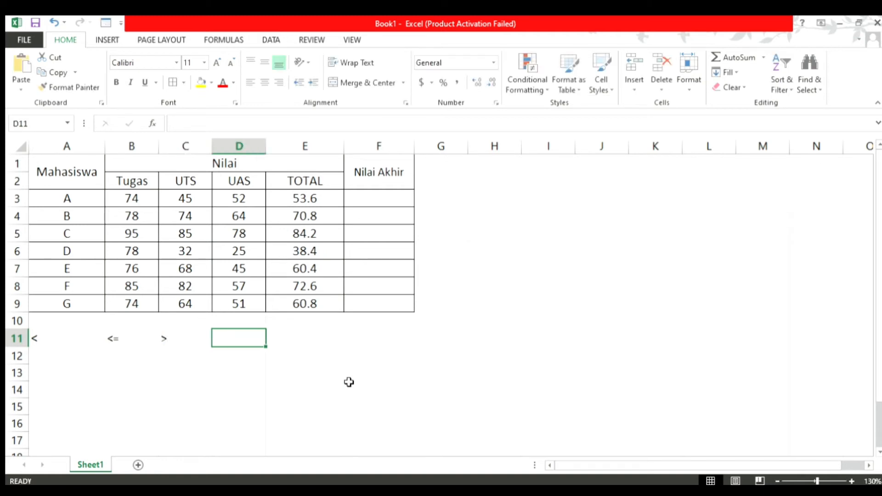
{"action": "type", "text": ">="}
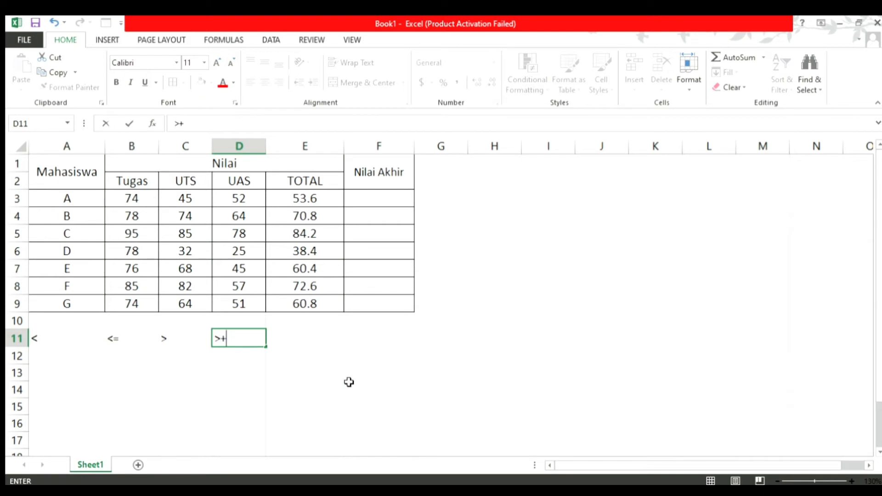
{"action": "key", "text": "BackSpace"}
{"action": "type", "text": "="}
{"action": "key", "text": "Tab"}
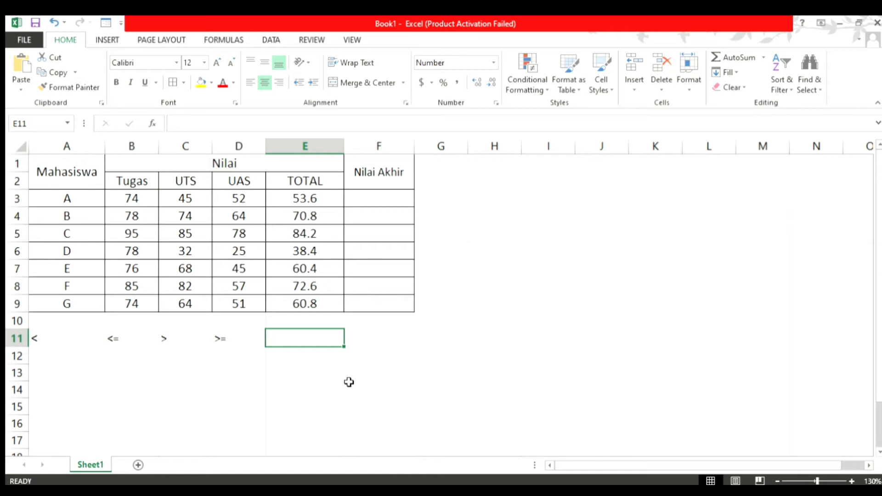
{"action": "type", "text": "<>"}
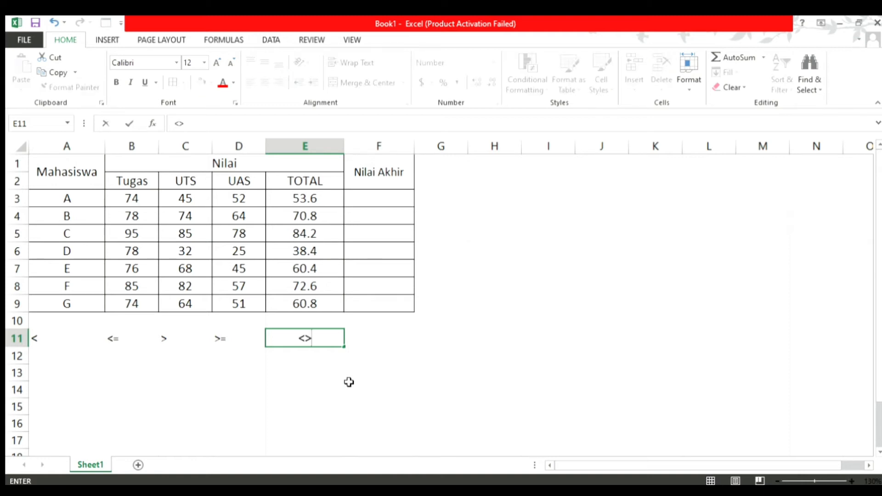
{"action": "key", "text": "Tab"}
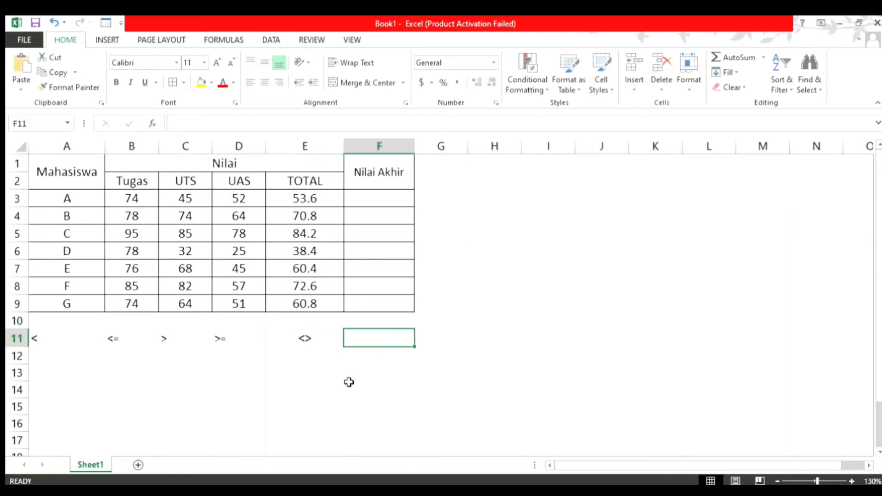
{"action": "type", "text": "="}
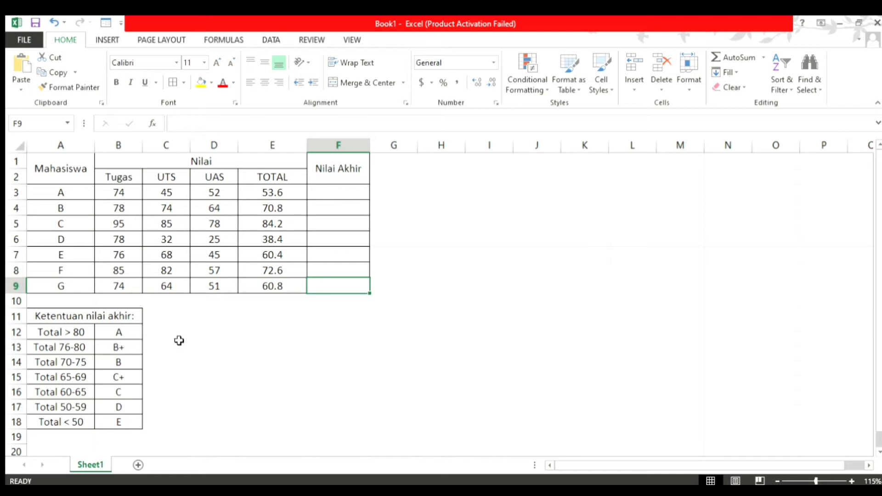
Review the grade criteria under Ketentuan nilai akhir and begin student A's nested grade formula in cell F3 with =IF(E3>80,"A", IF.
{"action": "left_click", "coordinate": [132, 333]}
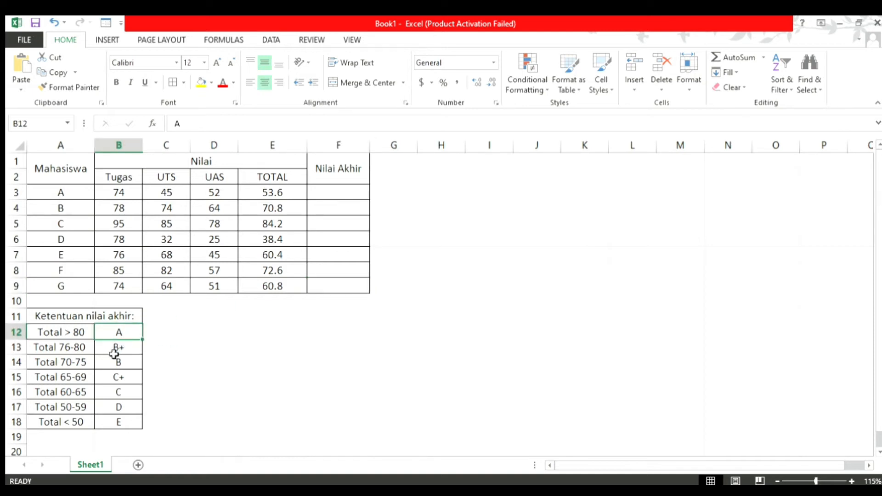
{"action": "left_click", "coordinate": [137, 351]}
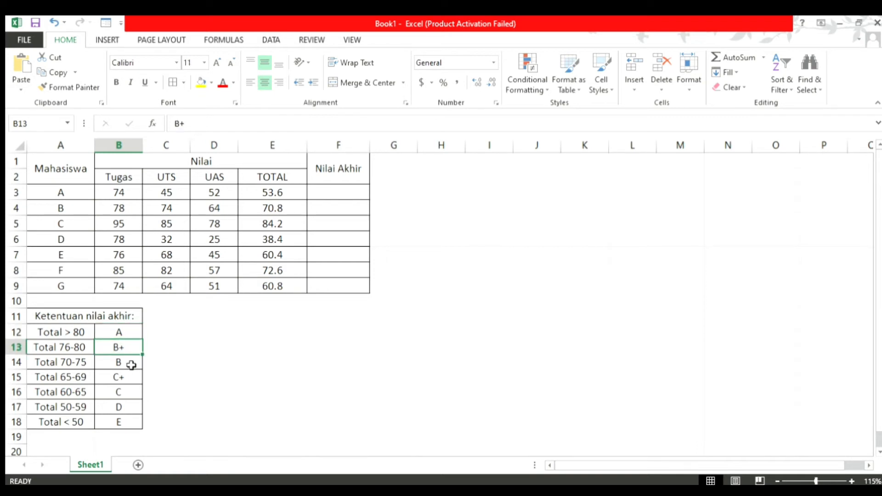
{"action": "left_click", "coordinate": [131, 366]}
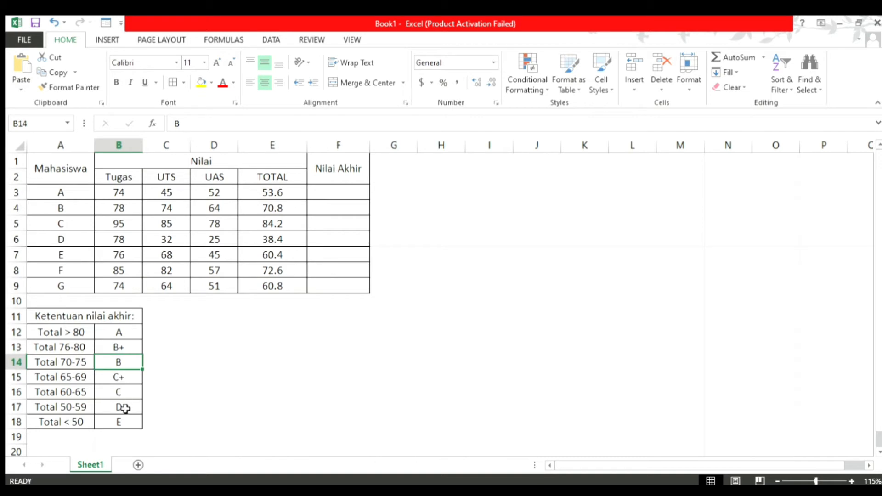
{"action": "left_click", "coordinate": [125, 320]}
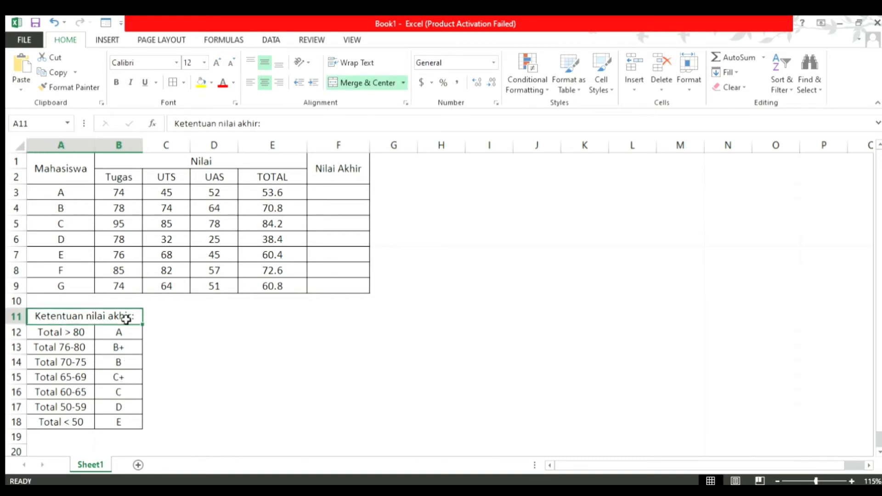
{"action": "left_click", "coordinate": [327, 193]}
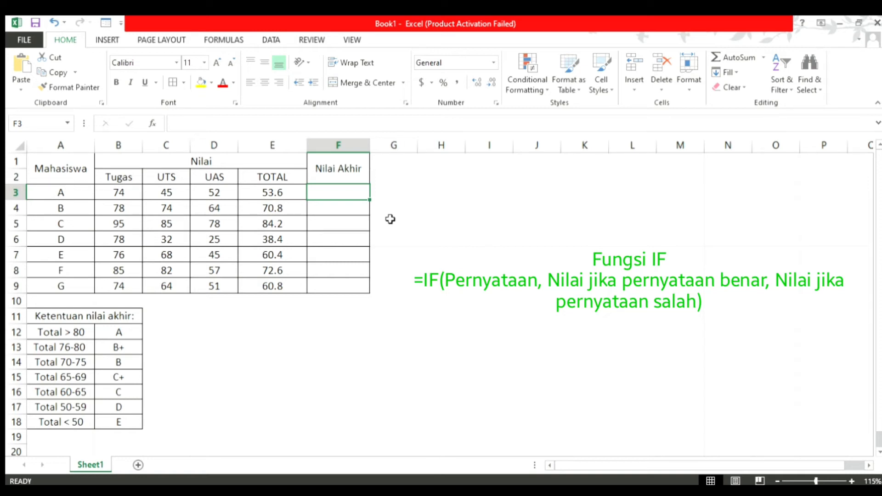
{"action": "type", "text": "="}
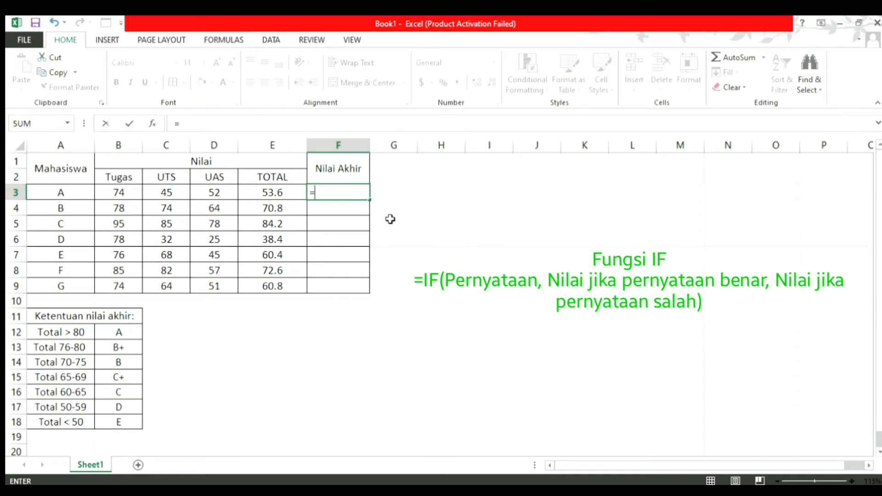
{"action": "type", "text": "IF("}
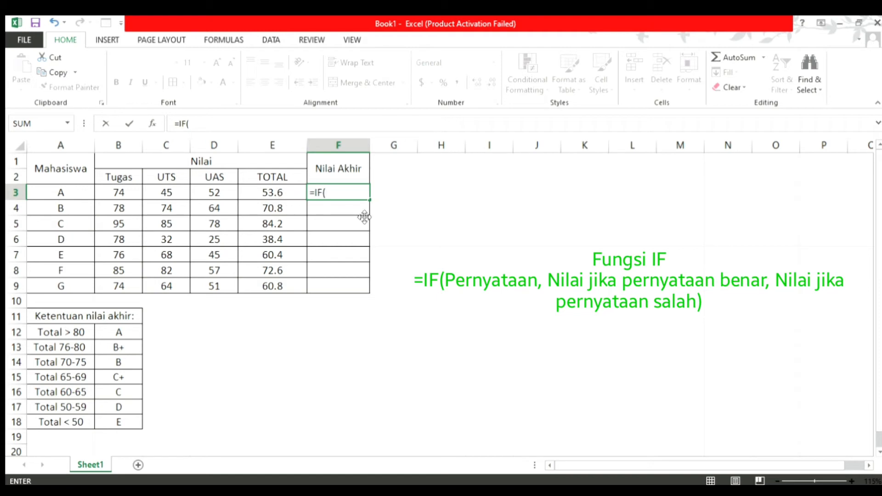
{"action": "type", "text": "E3"}
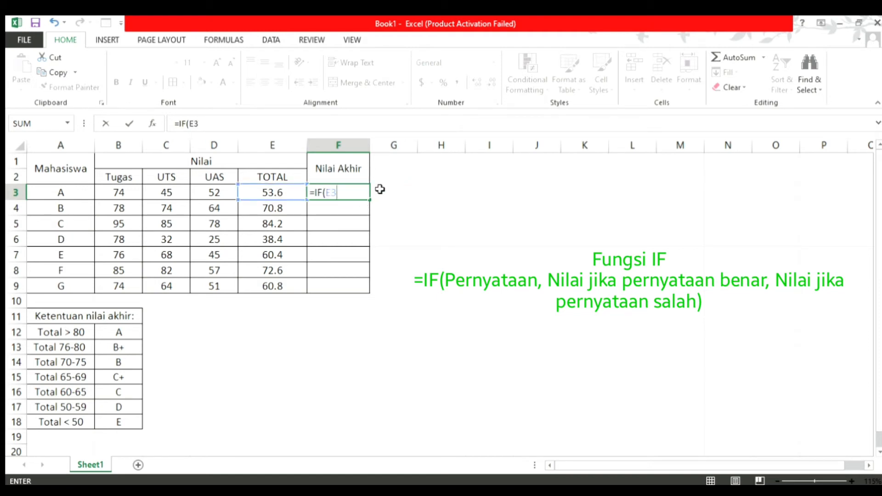
{"action": "type", "text": ">80,"}
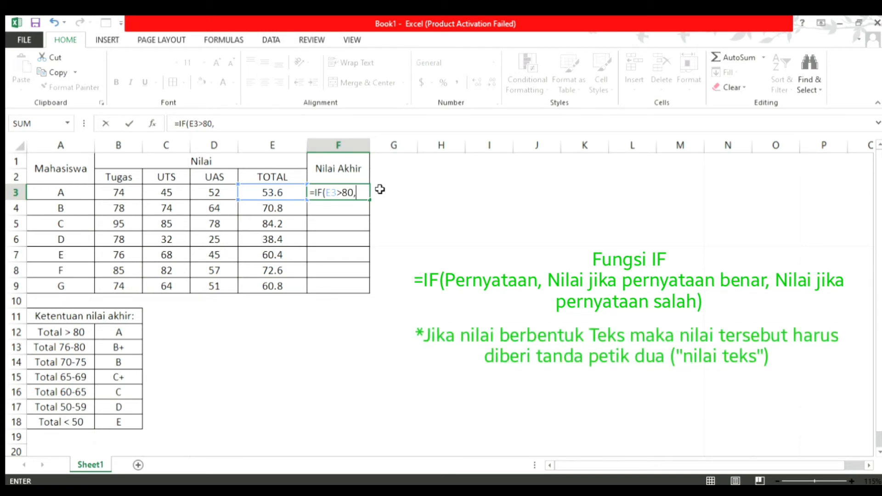
{"action": "type", "text": "\""}
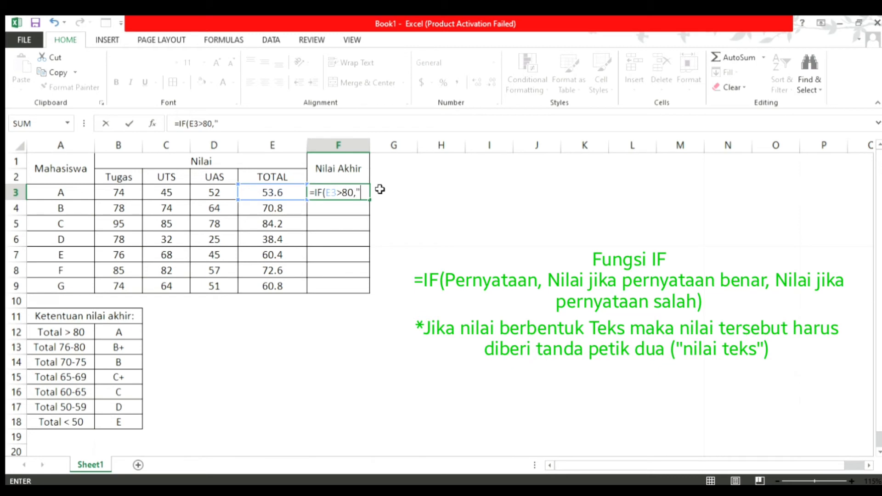
{"action": "type", "text": "a"}
{"action": "key", "text": "BackSpace"}
{"action": "type", "text": "A\", IF"}
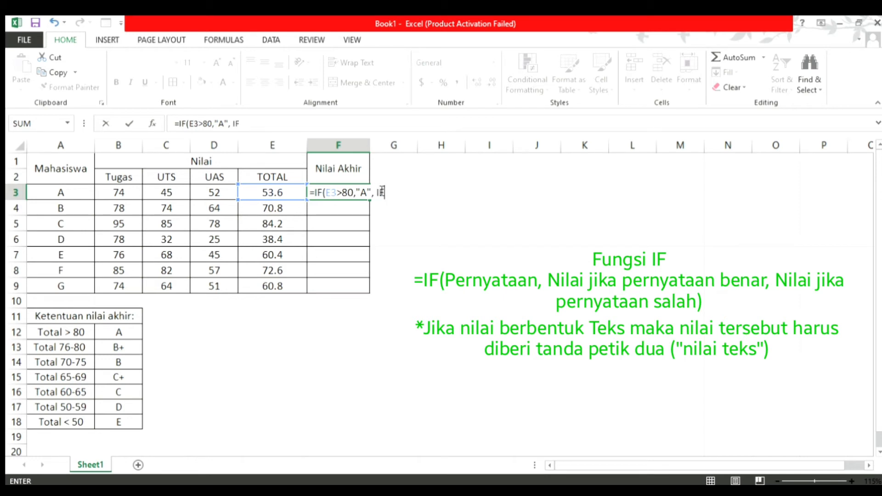